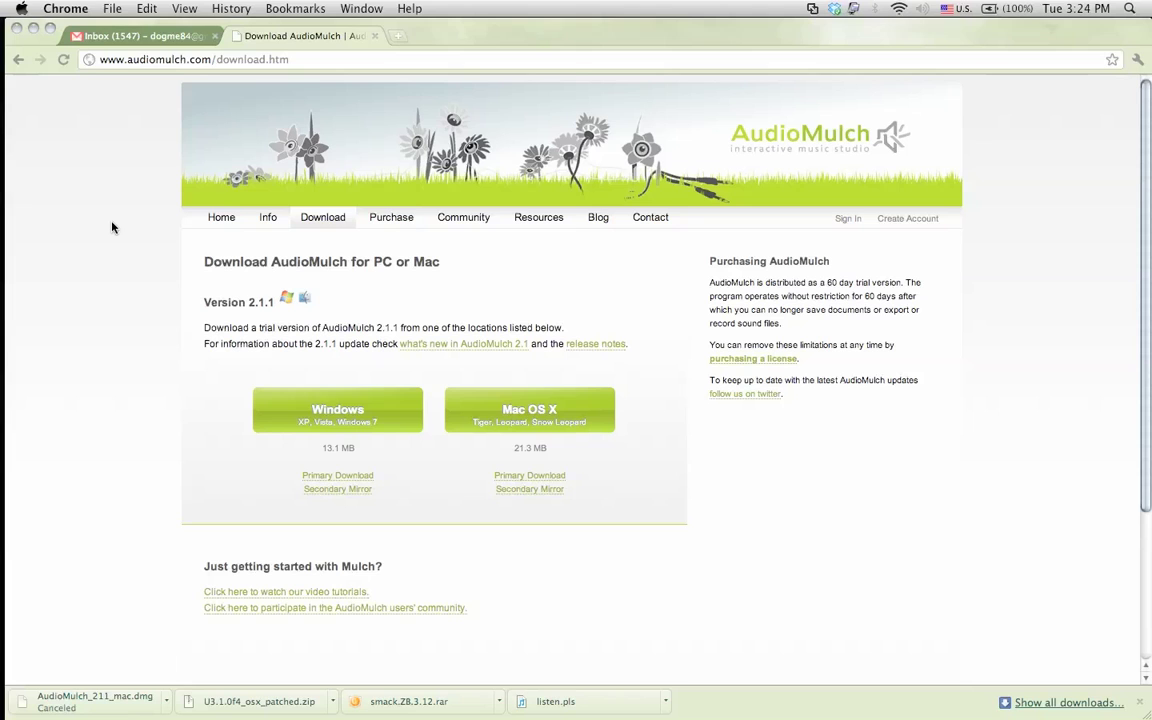
Step: Start the Mac OS X AudioMulch_211_mac.dmg download, keep it past the warning, then cancel it
left_click(527, 408)
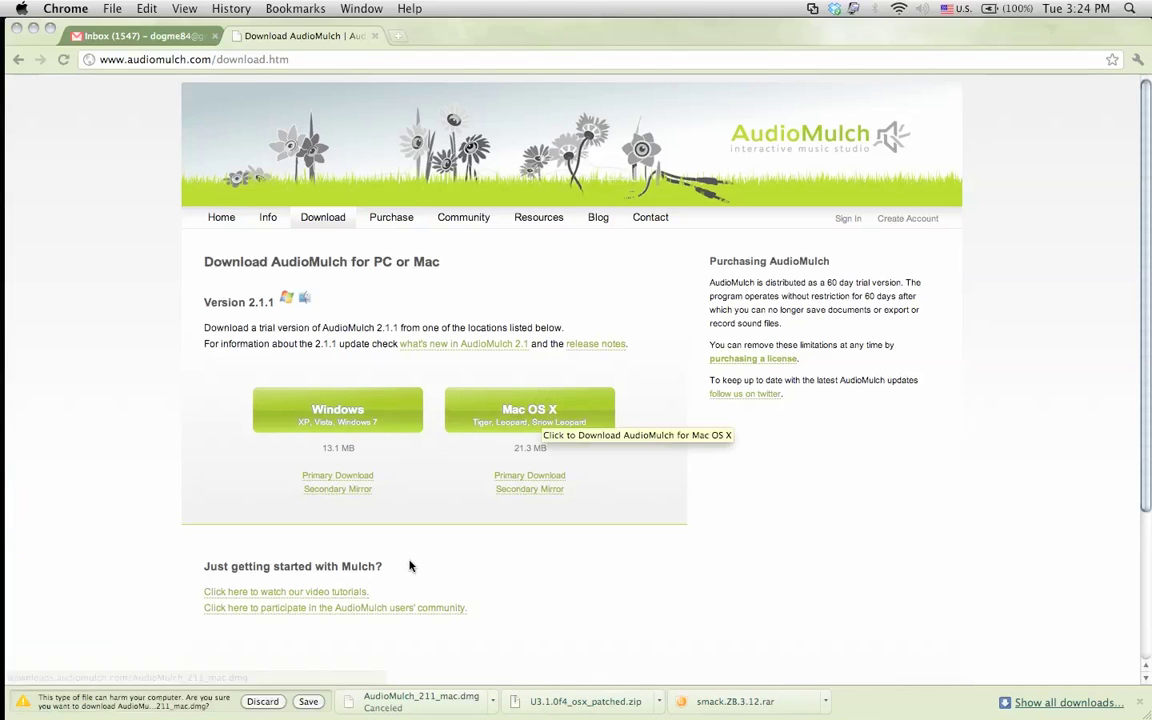
left_click(308, 701)
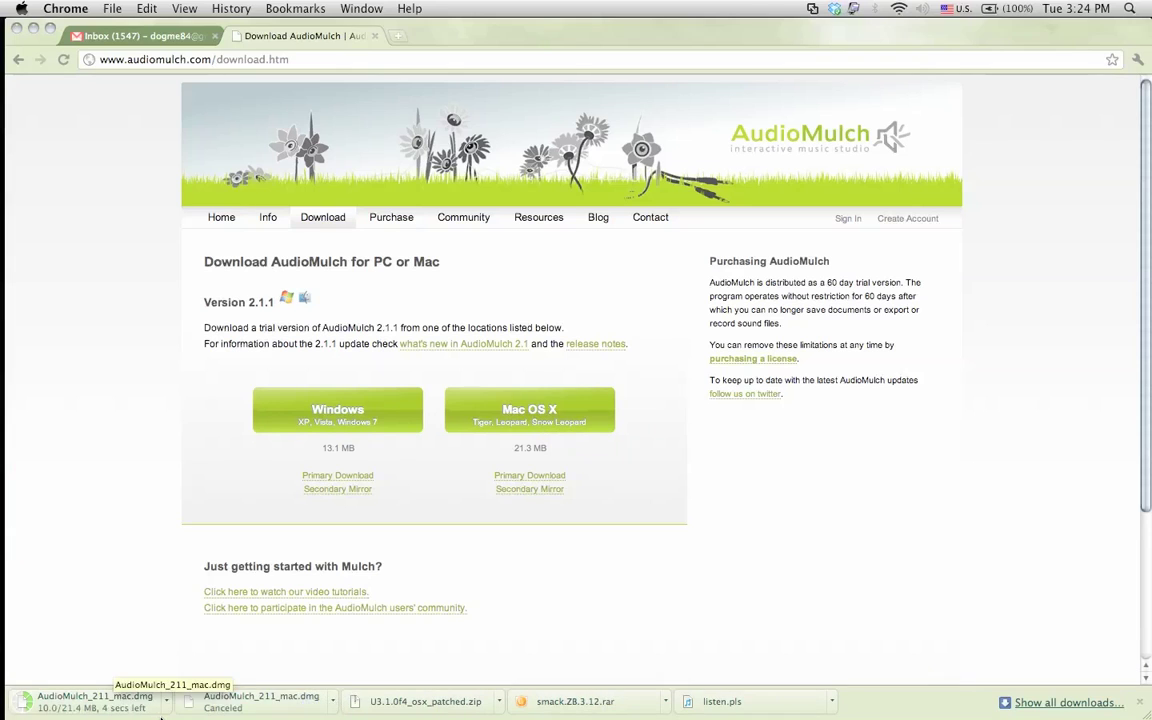
left_click(166, 701)
left_click(205, 702)
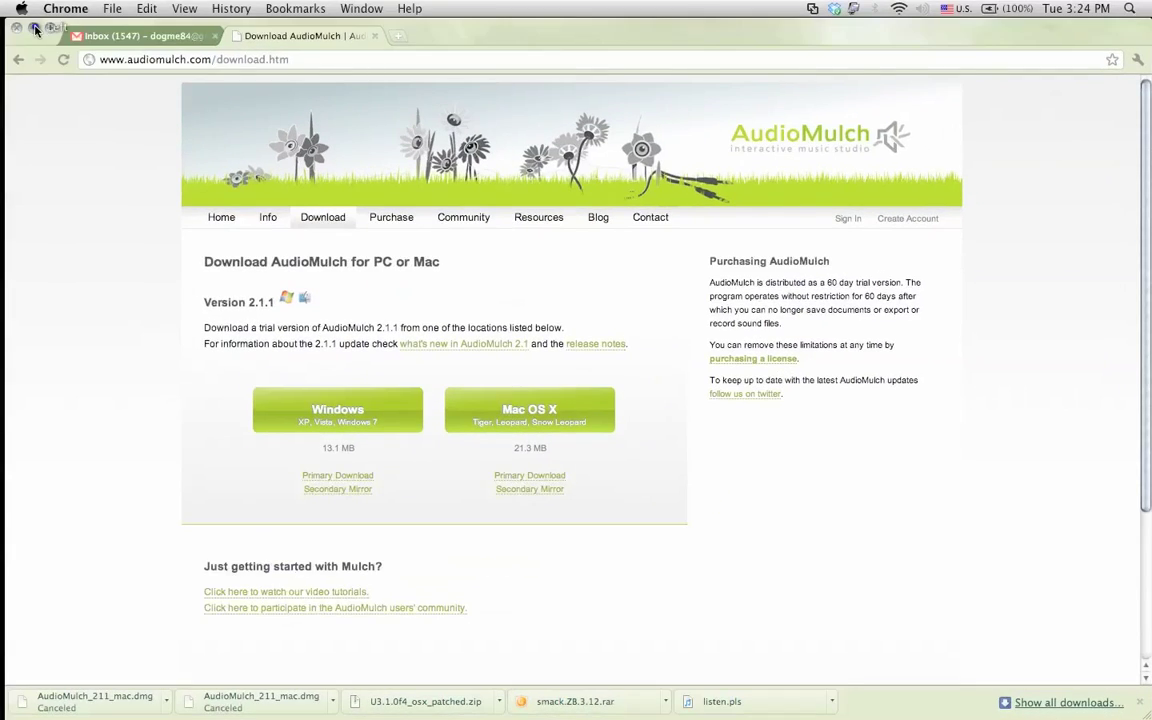
Step: Minimize Chrome, dismiss the time-tracker widget, and launch AudioMulch from the Spotlight results
left_click(35, 28)
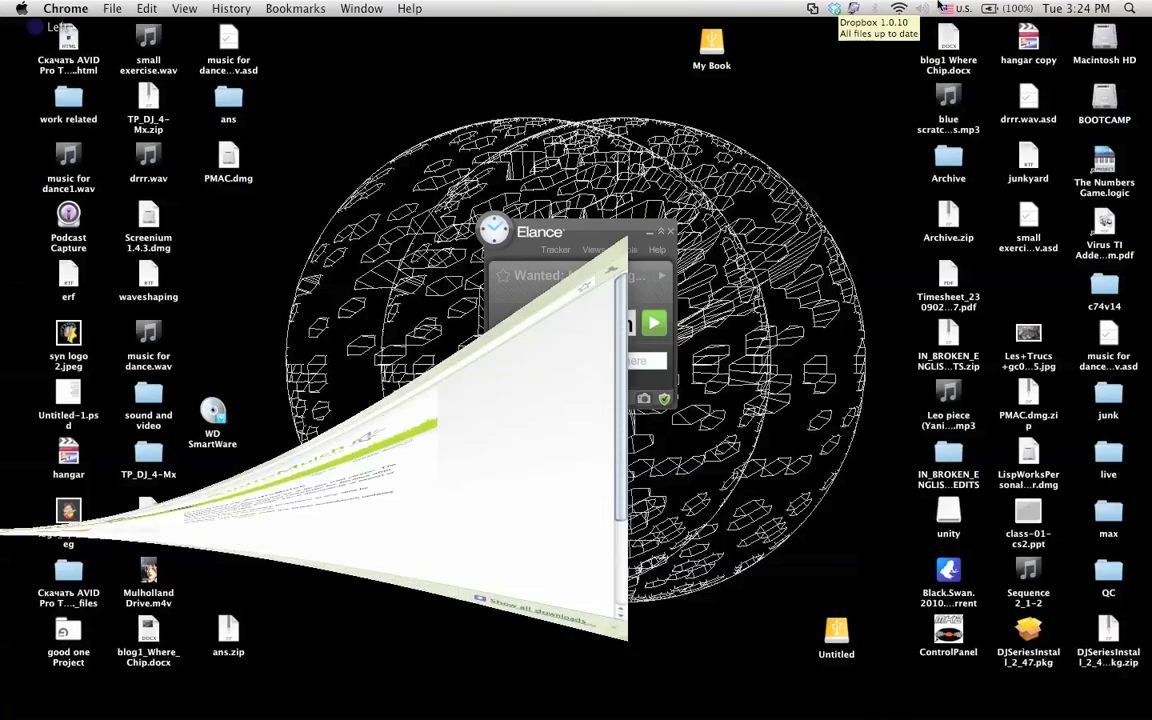
left_click(647, 236)
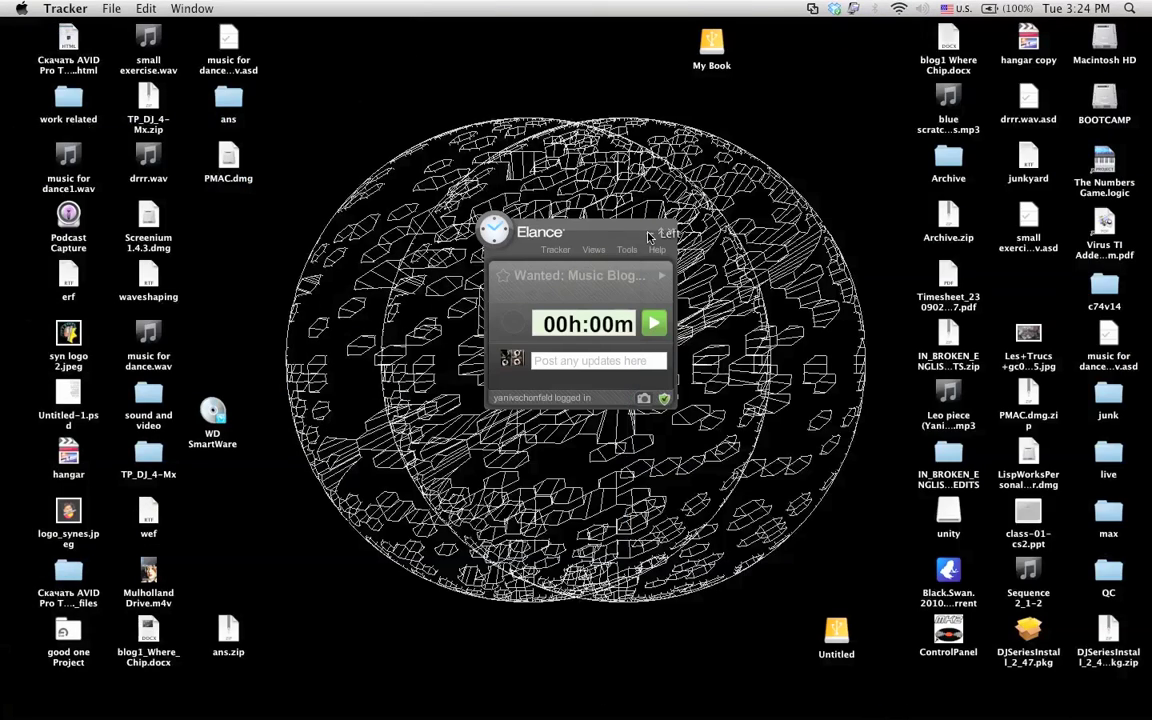
left_click(1145, 8)
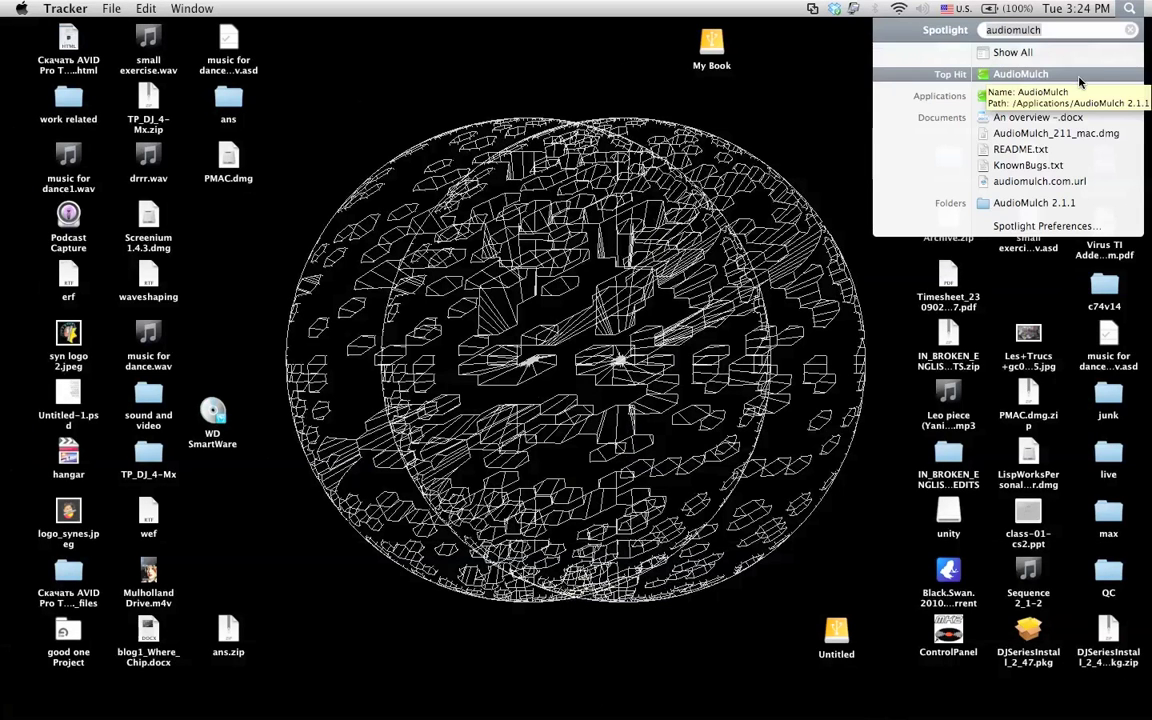
left_click(1005, 76)
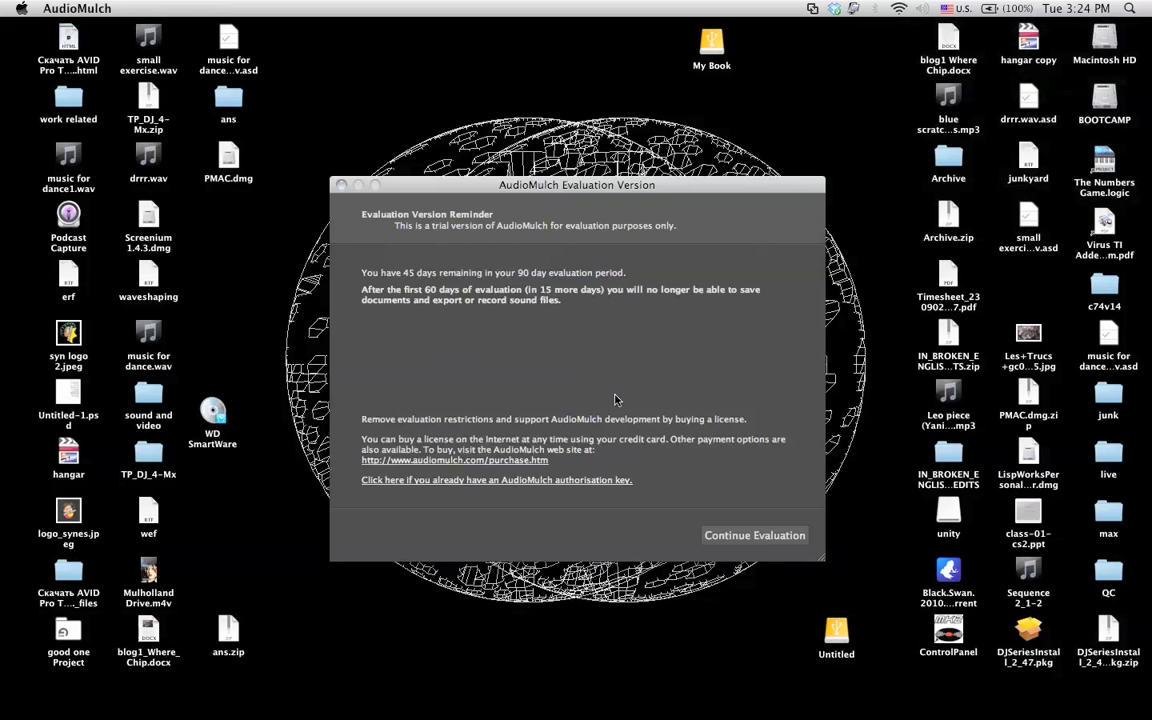
Step: Continue the evaluation, then toggle the Patcher, Properties and Automation panes off and back on
left_click(745, 536)
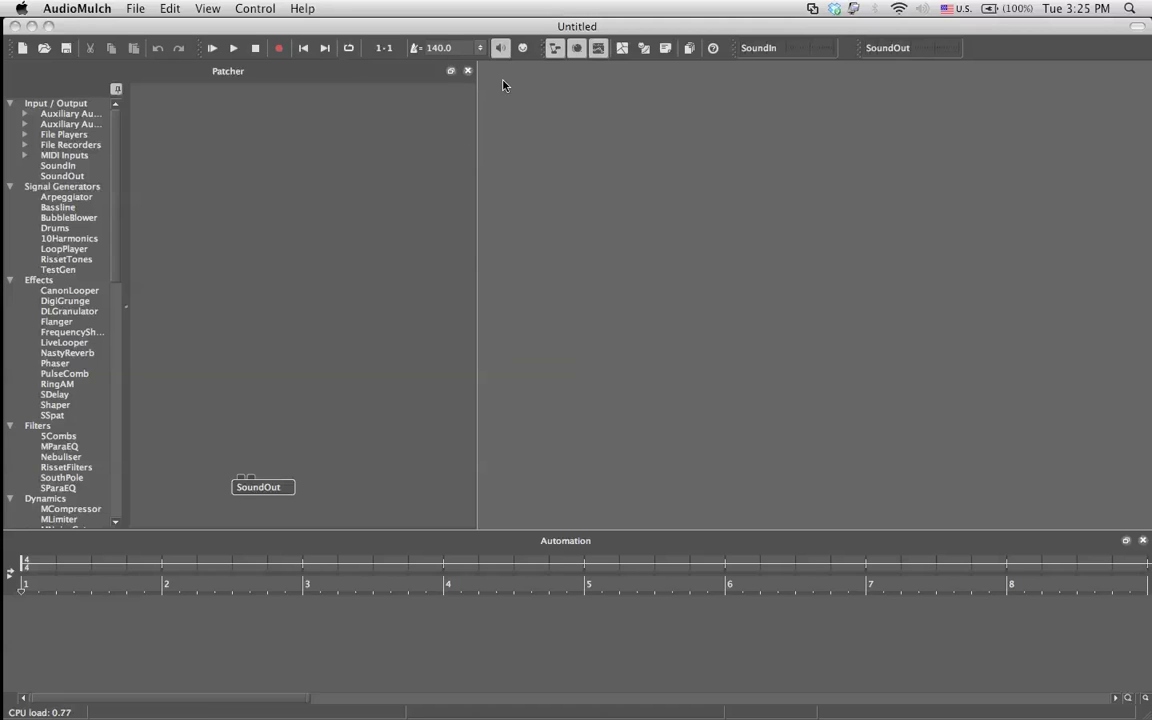
left_click(558, 50)
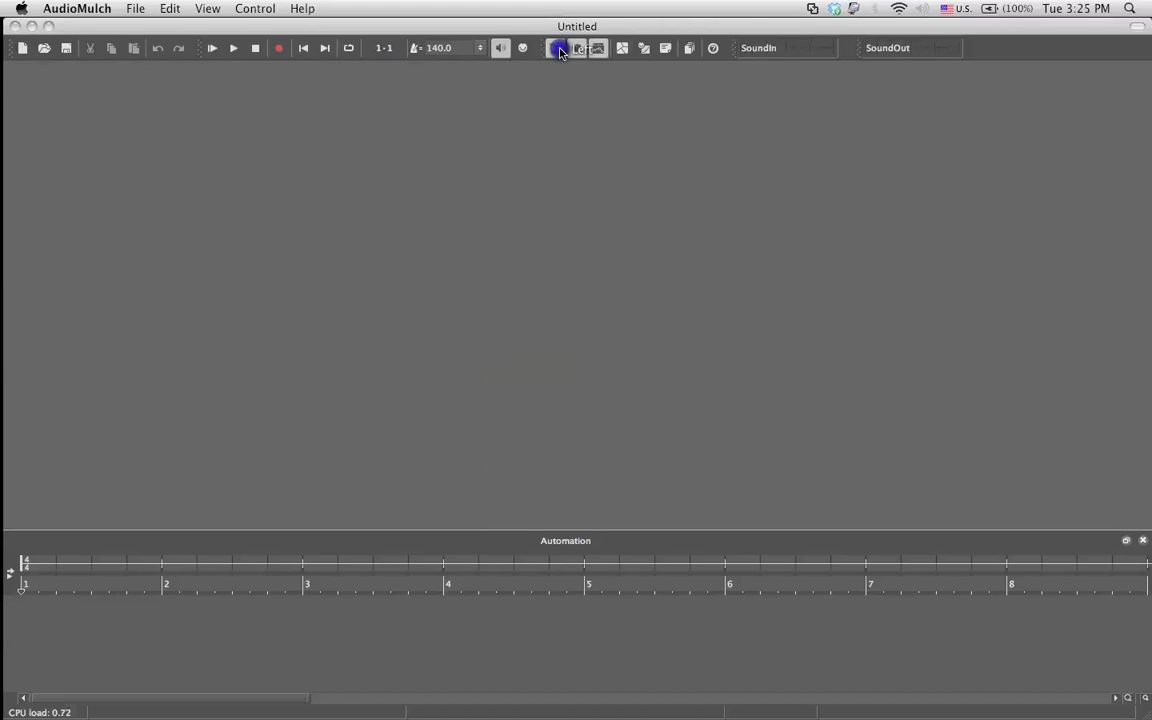
left_click(558, 50)
left_click(578, 50)
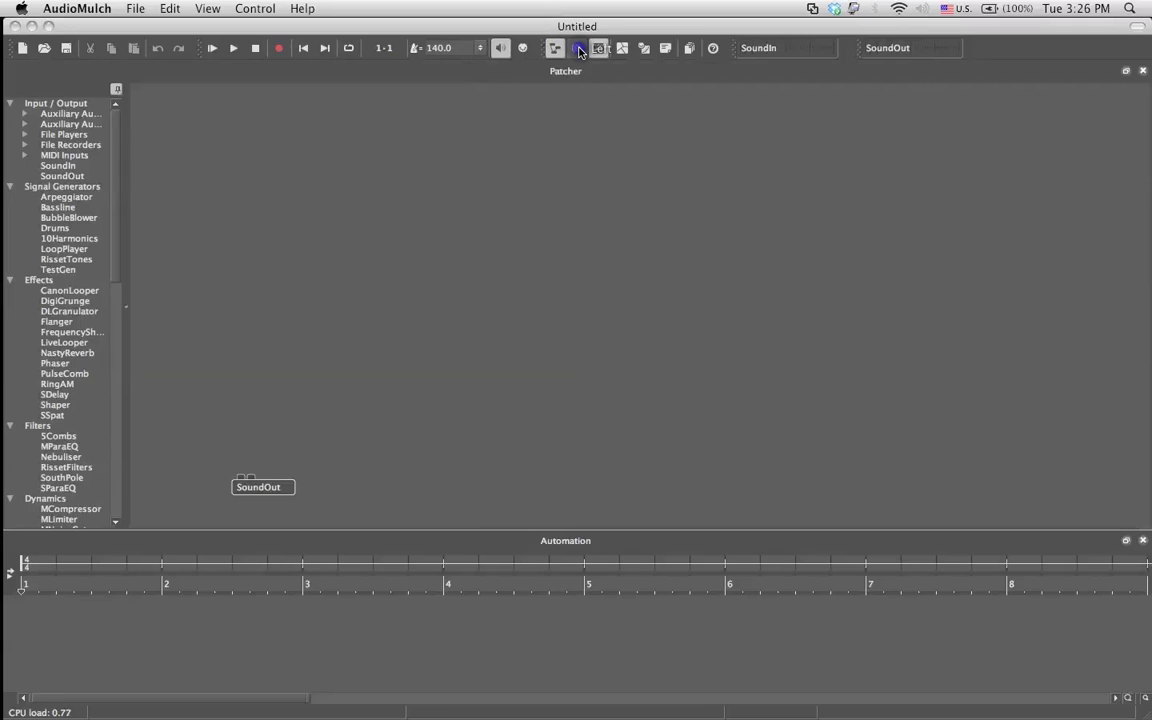
left_click(578, 50)
left_click(598, 50)
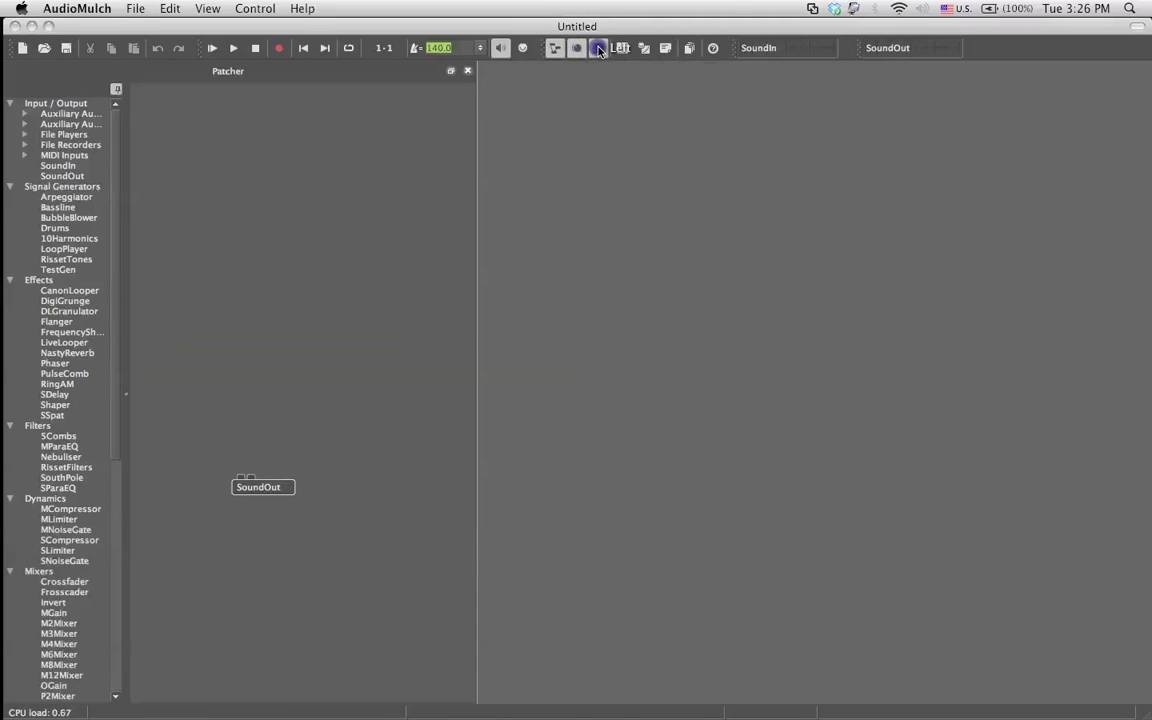
left_click(598, 50)
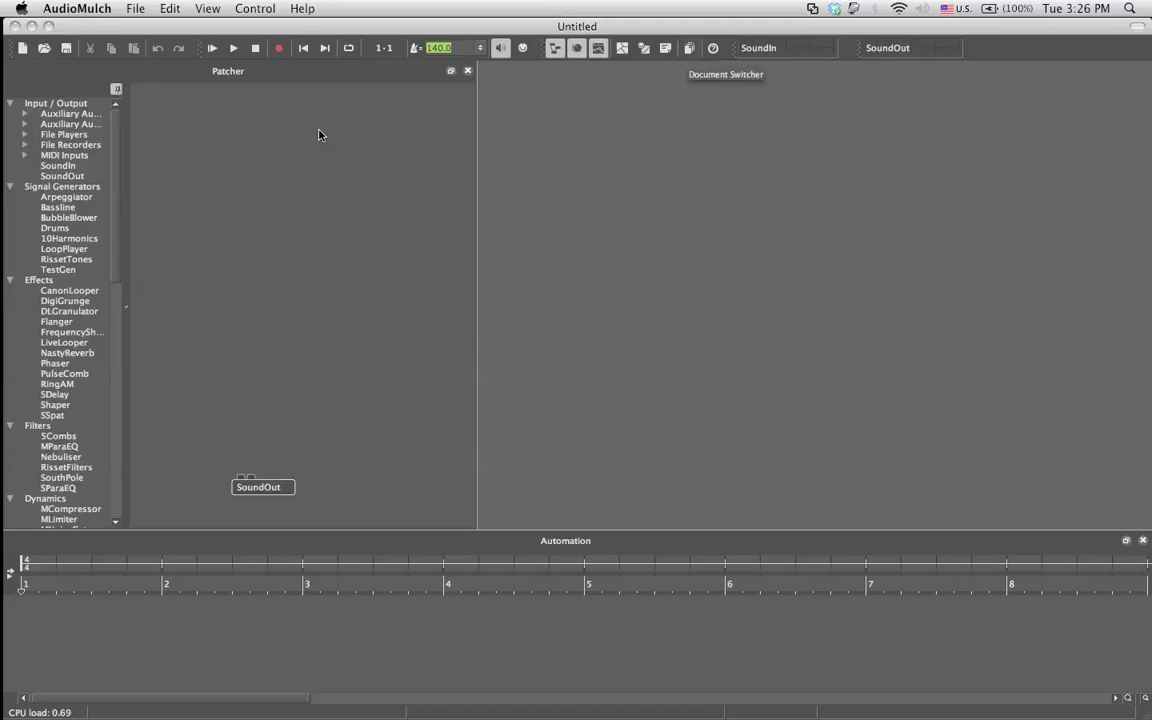
Step: Widen the Patcher pane and move SoundOut to its bottom-left corner
left_click_drag(477, 120, 573, 244)
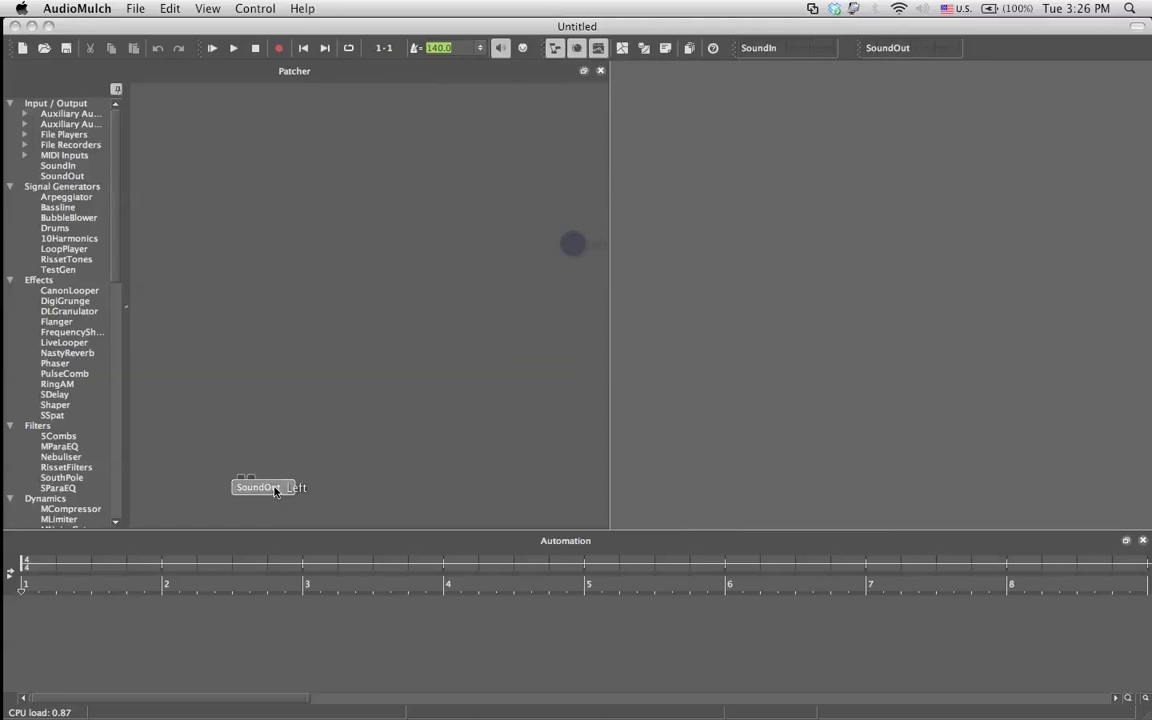
left_click_drag(278, 487, 182, 513)
left_click(380, 226)
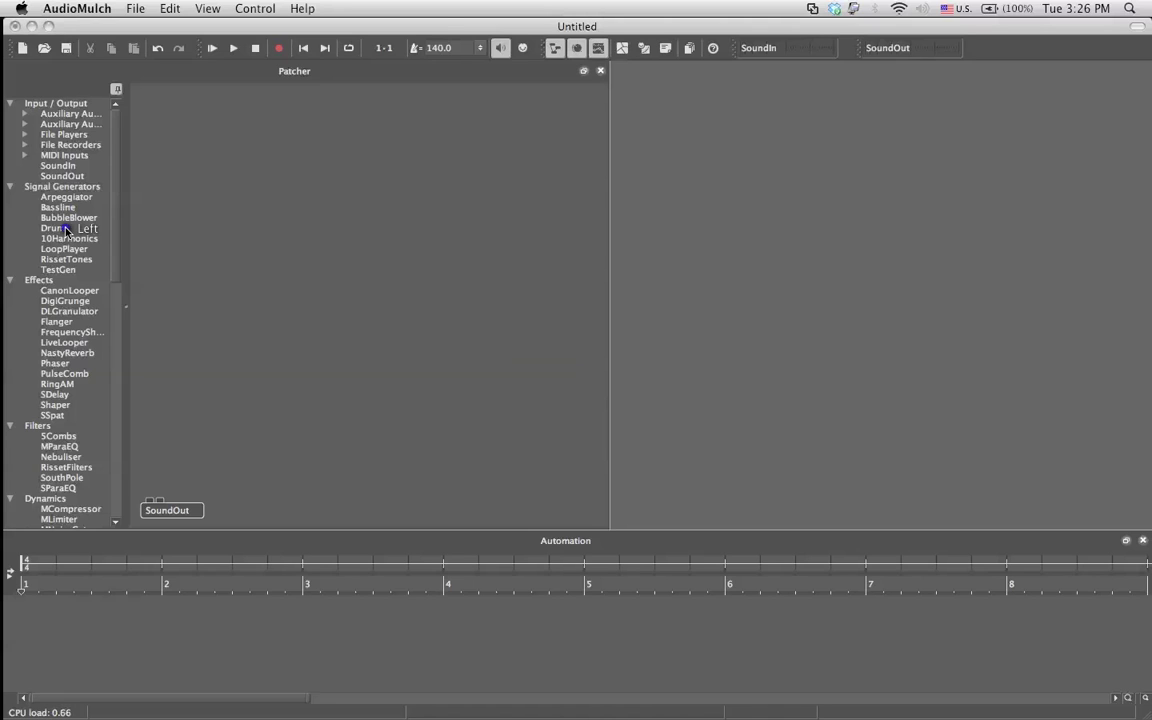
Step: Place a Drums module at the top of the Patcher and cancel a stray cable from it
left_click_drag(66, 229, 180, 108)
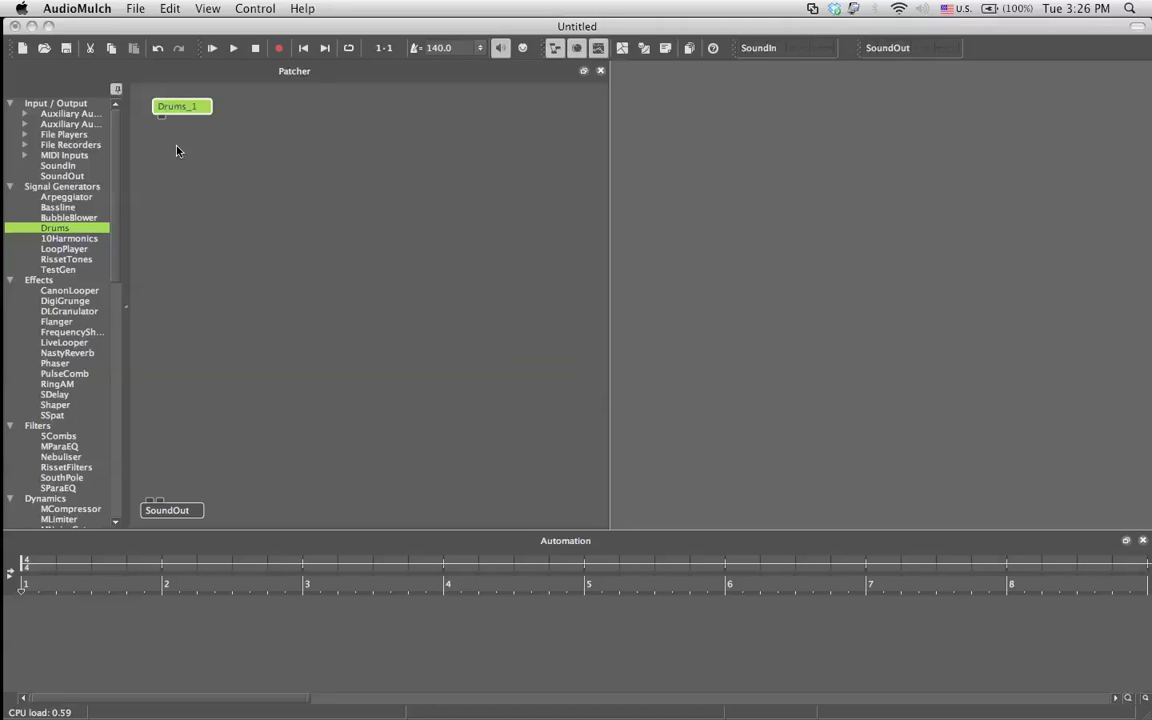
left_click_drag(161, 116, 292, 288)
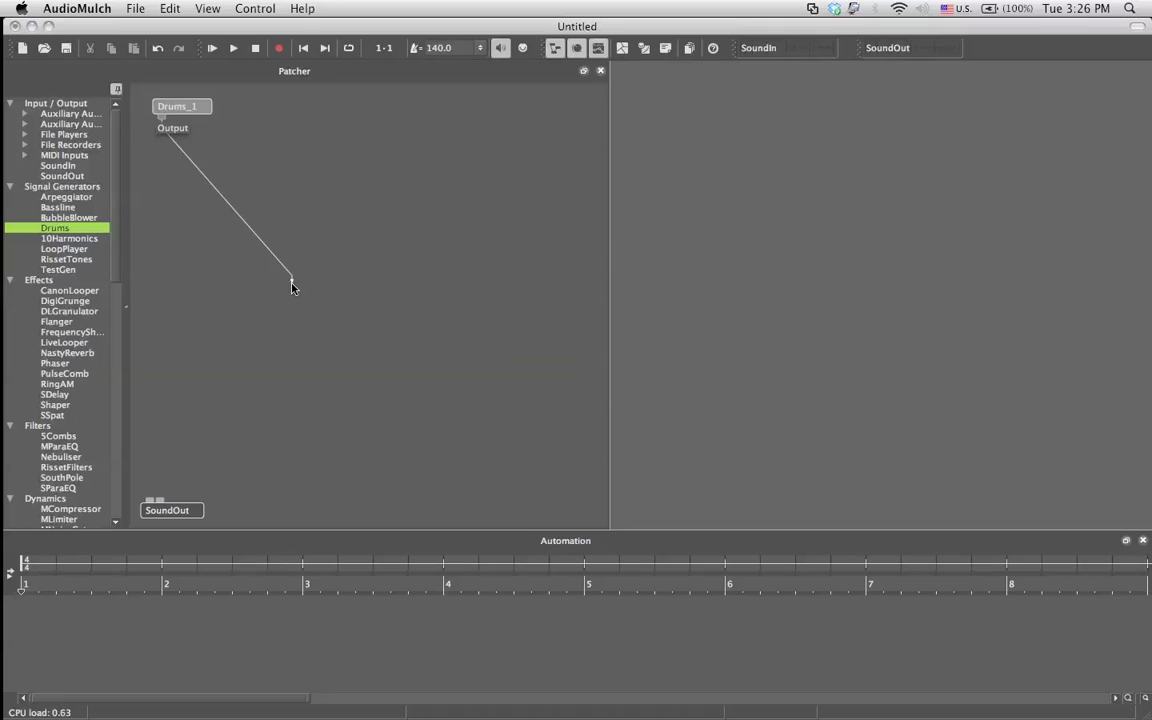
left_click(290, 284)
scroll(94, 320, "down", 4)
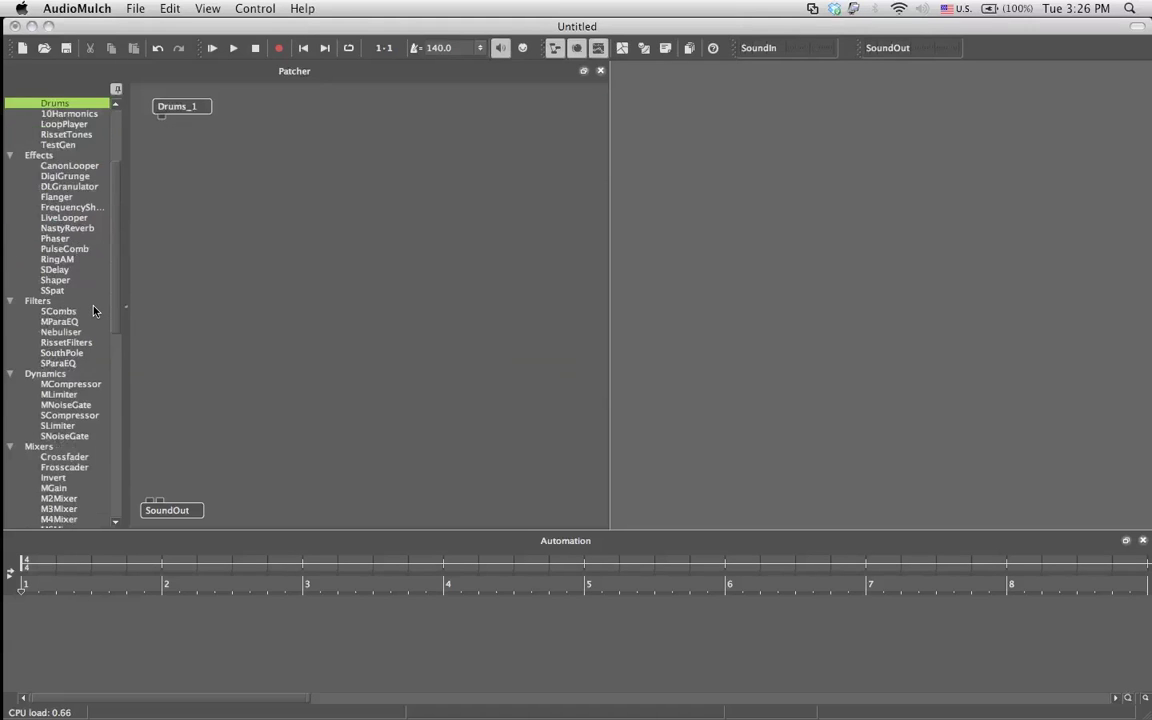
scroll(94, 311, "down", 10)
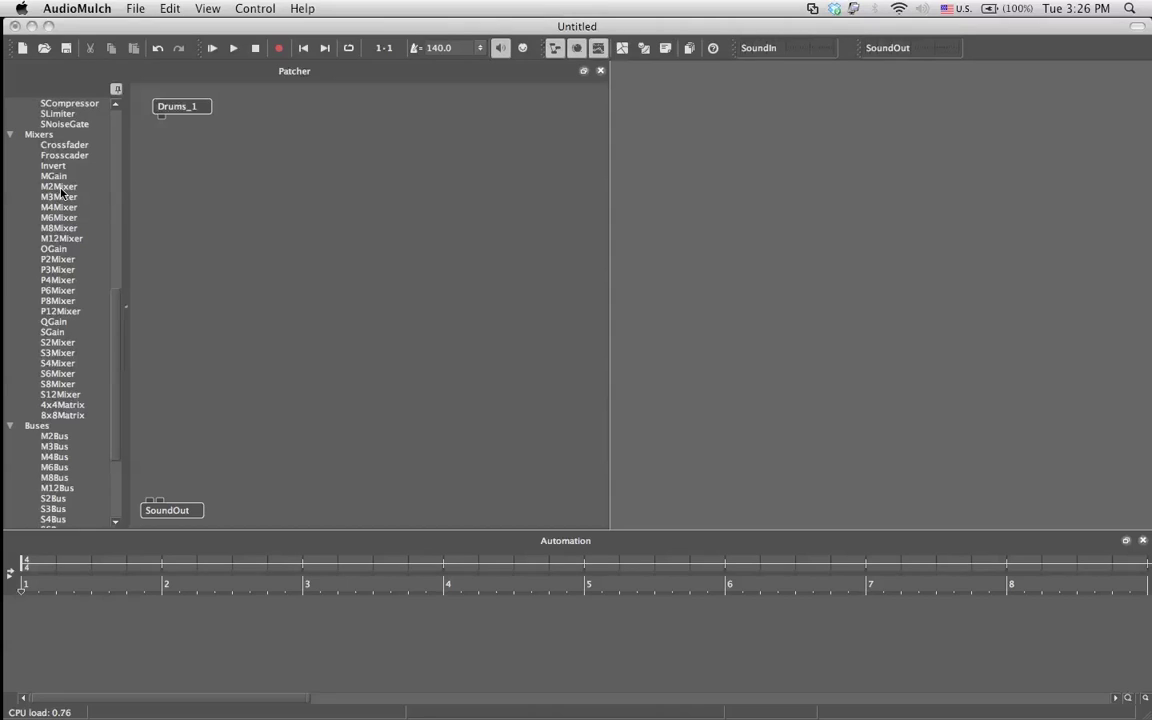
Step: Add M2Mixer_1 and wire Drums_1 into its Input 1 and the mixer output into SoundOut
left_click_drag(60, 189, 169, 456)
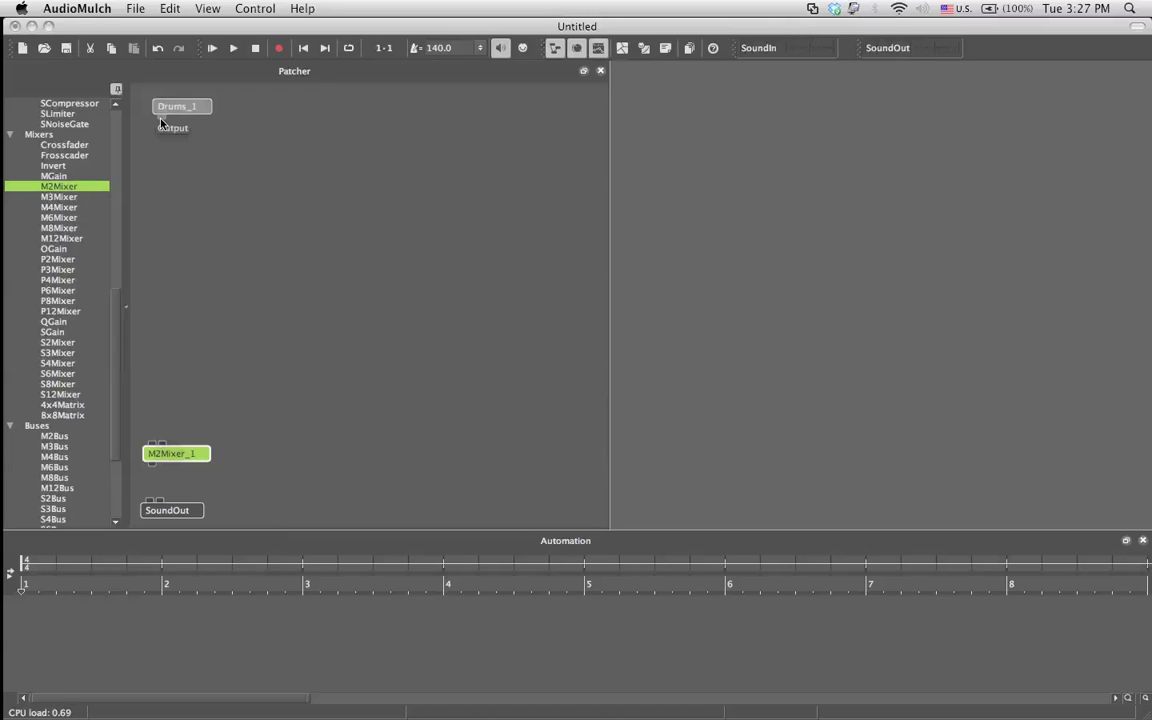
left_click_drag(161, 121, 151, 440)
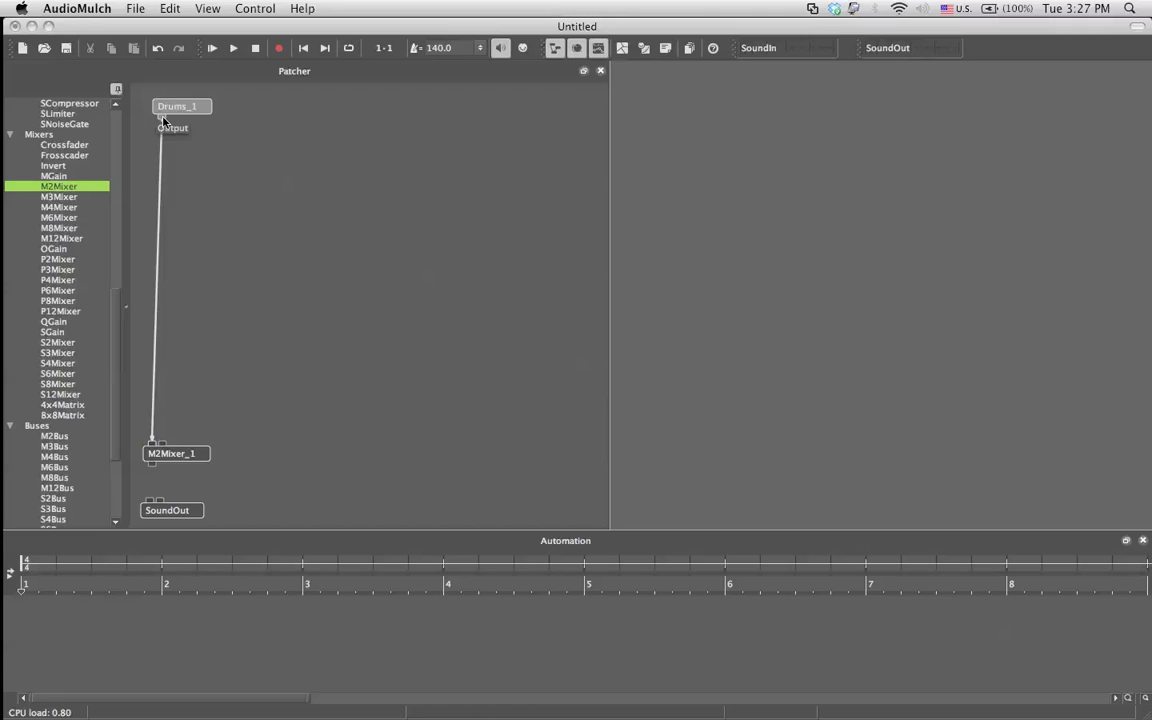
left_click_drag(163, 119, 158, 447)
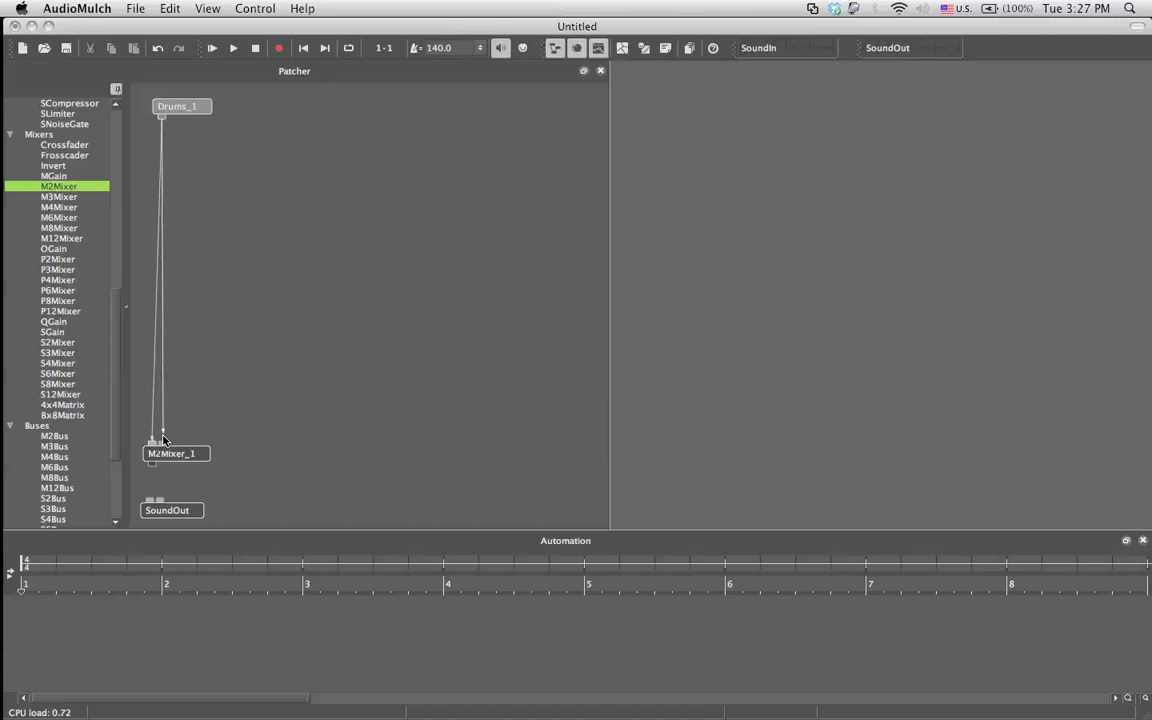
left_click_drag(164, 438, 236, 319)
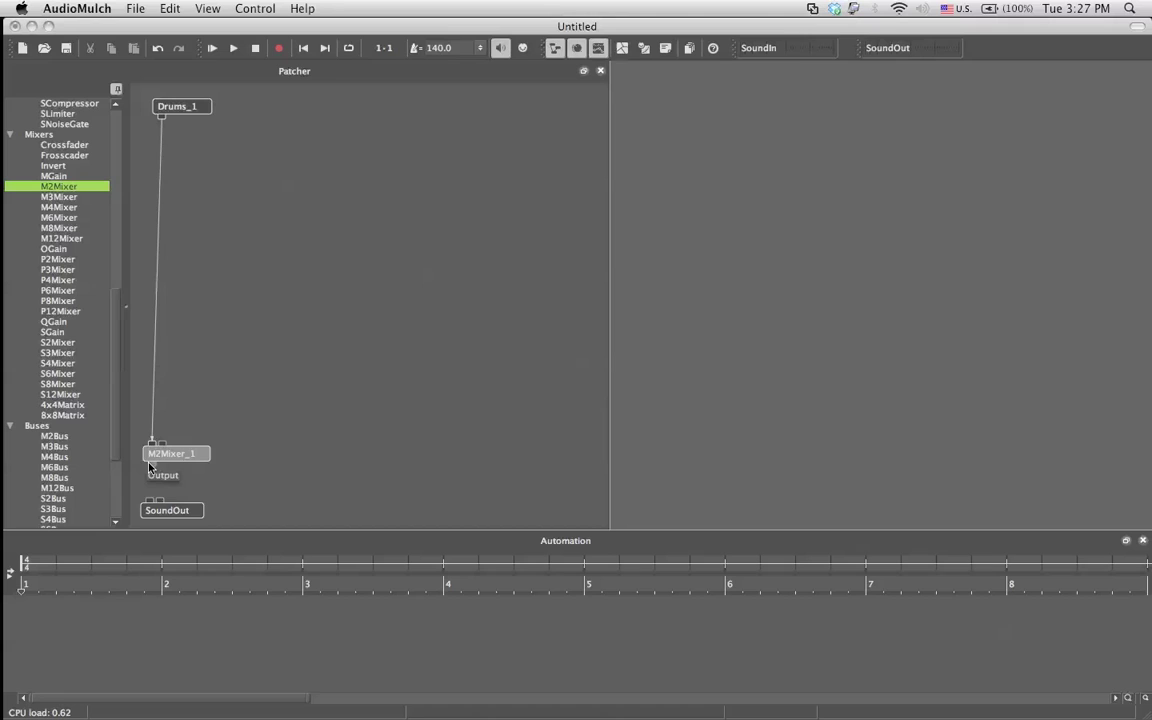
left_click_drag(149, 463, 150, 500)
left_click_drag(189, 443, 187, 474)
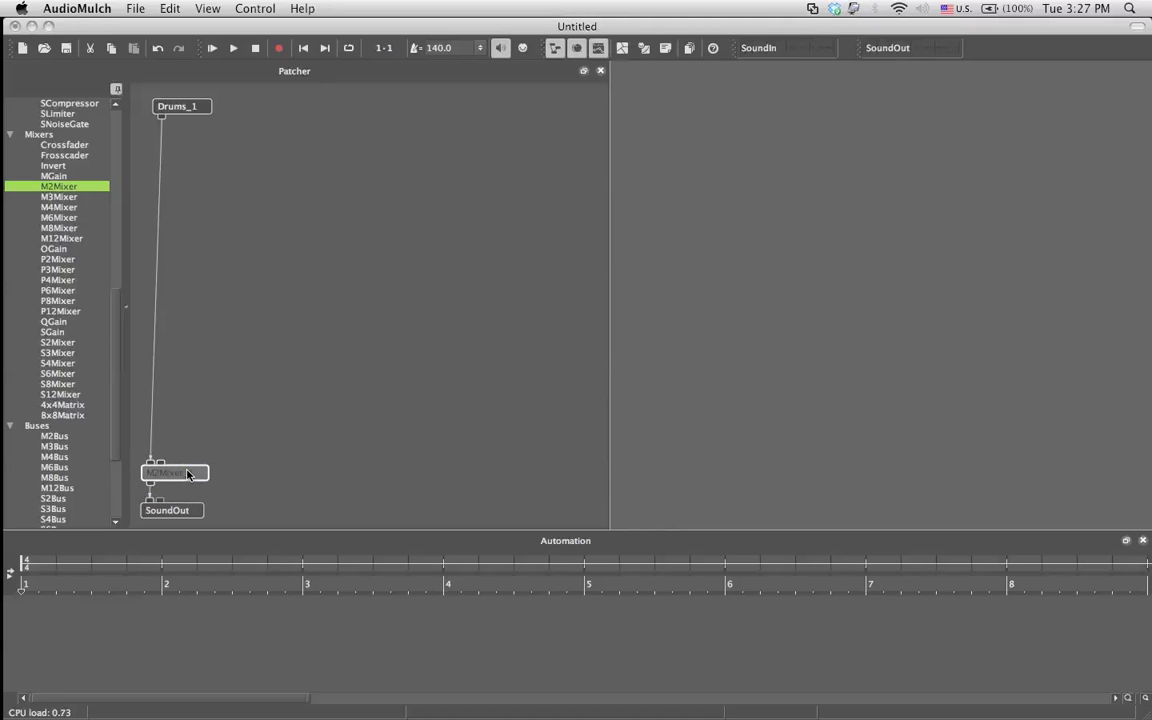
Step: Straighten the Drums_1-to-mixer cable by nudging Drums_1 slightly left
left_click(153, 356)
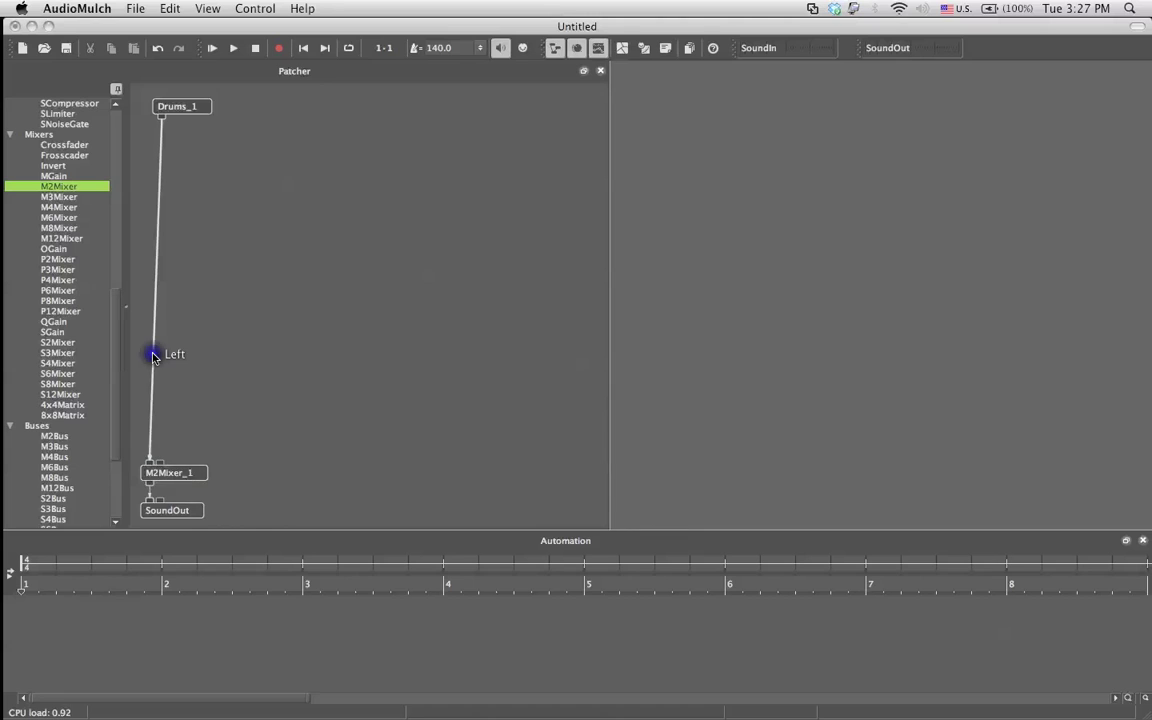
right_click(154, 358)
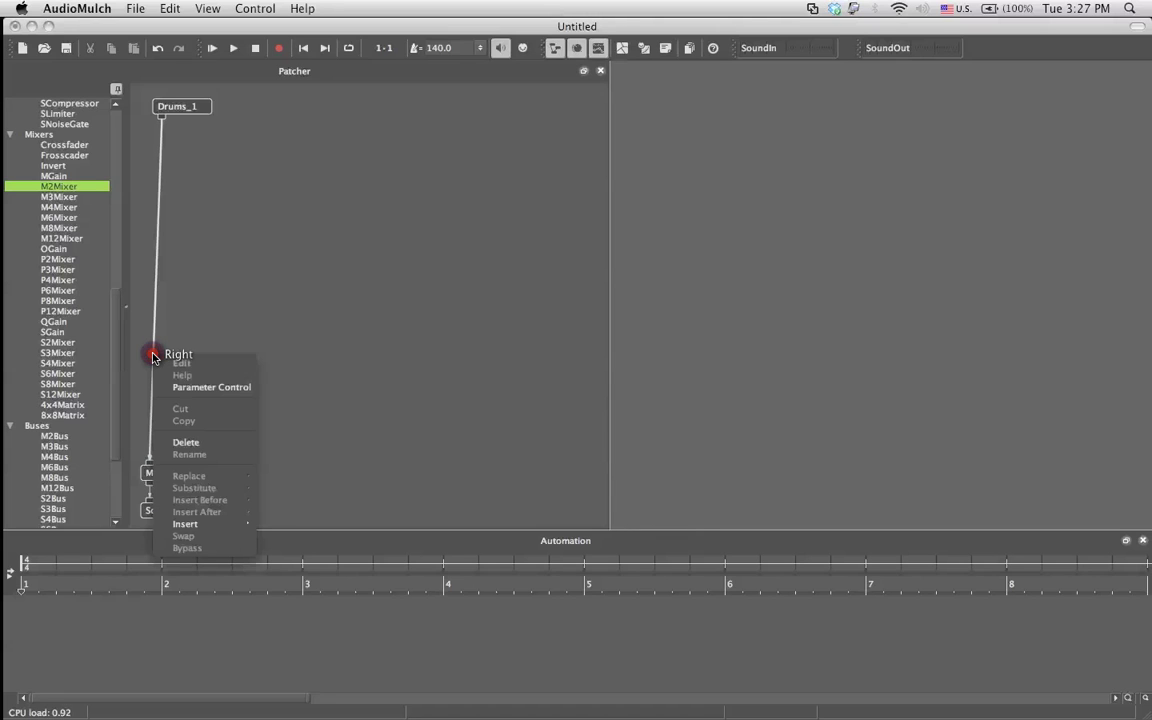
left_click(252, 278)
left_click(186, 116)
left_click_drag(184, 117, 180, 113)
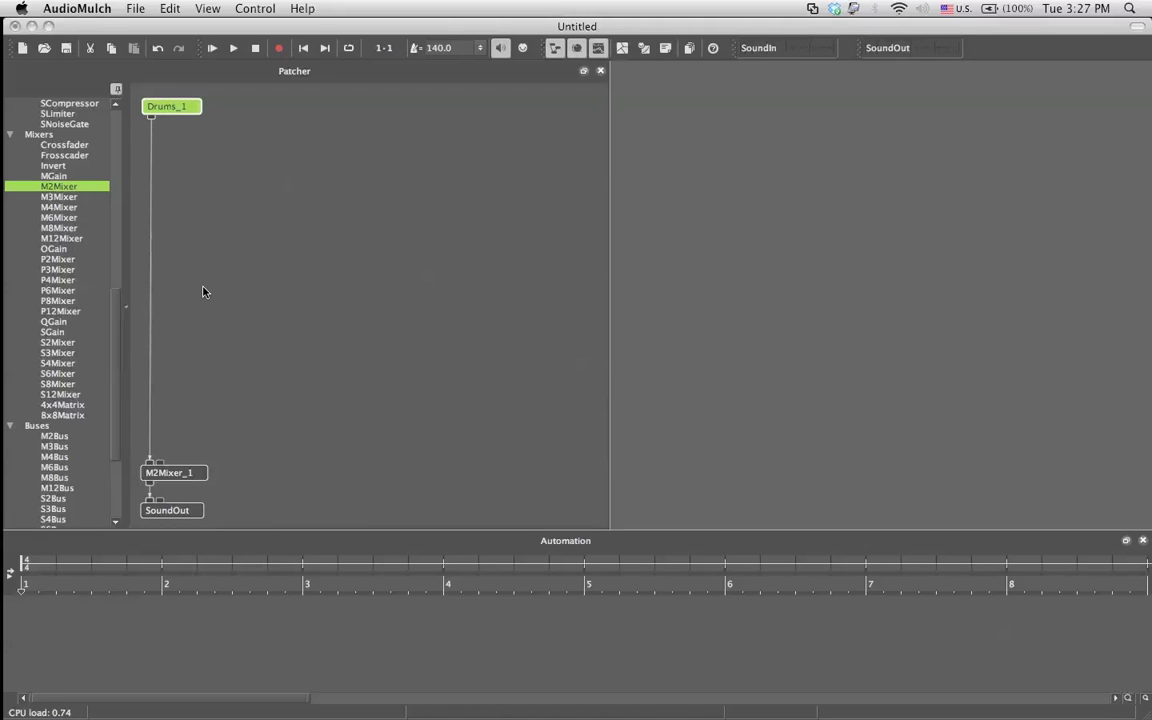
Step: Open the Drums_1 and M2Mixer_1 editors and turn up the mixer's master gain
double_click(168, 107)
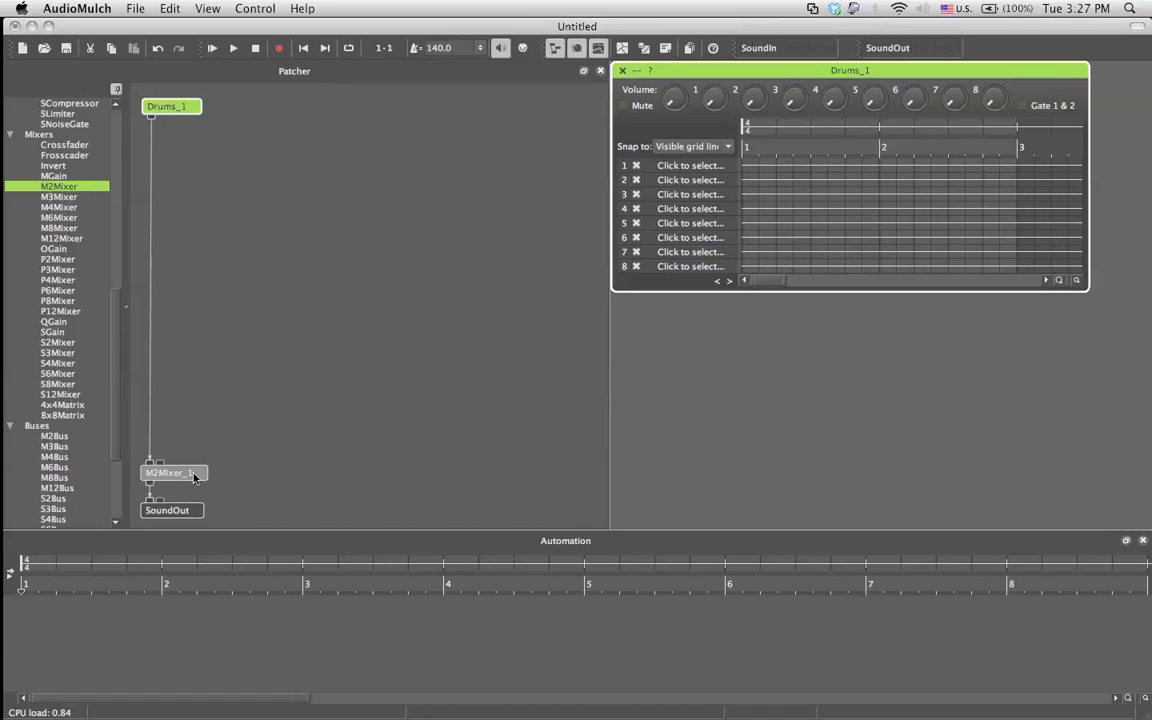
double_click(194, 474)
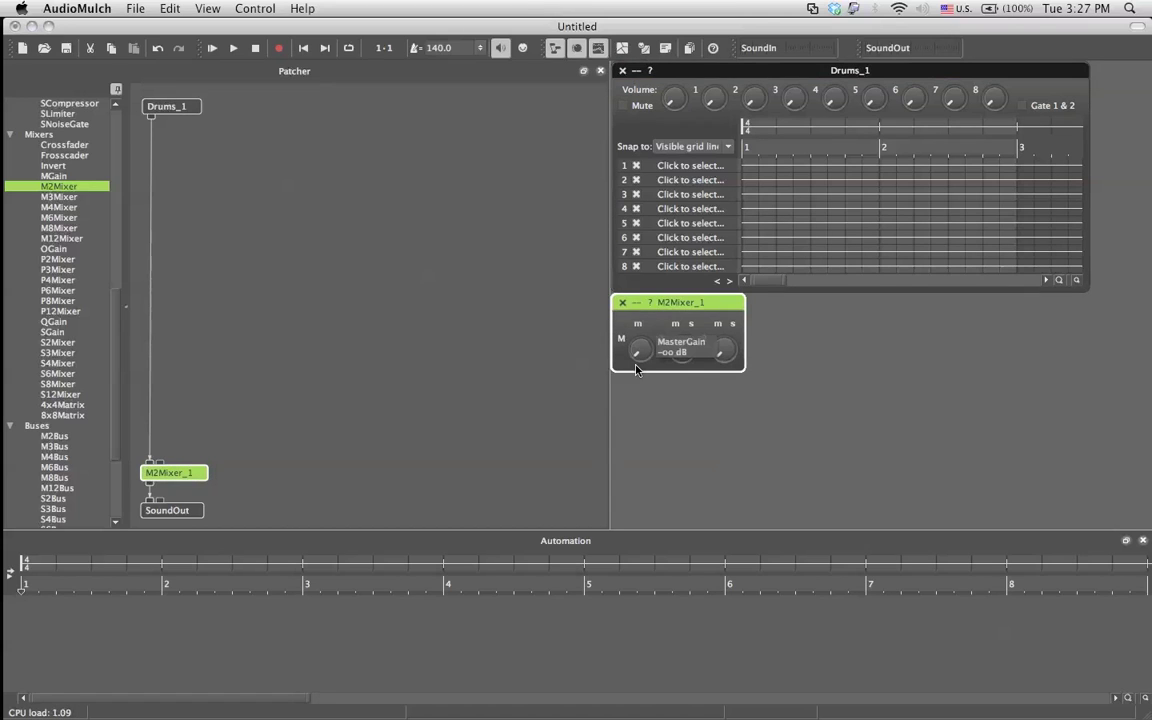
left_click_drag(637, 364, 635, 290)
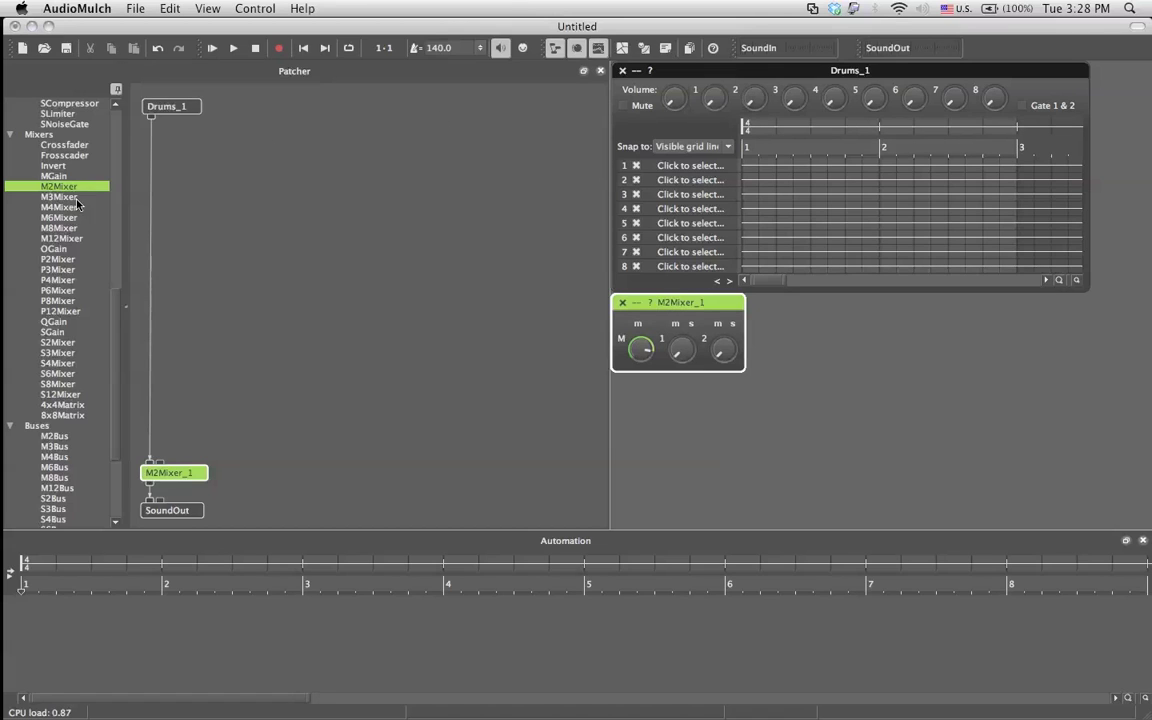
Step: Raise the mixer's channel 1 gain to about -1.4 dB
scroll(96, 225, "up", 3)
scroll(96, 225, "up", 8)
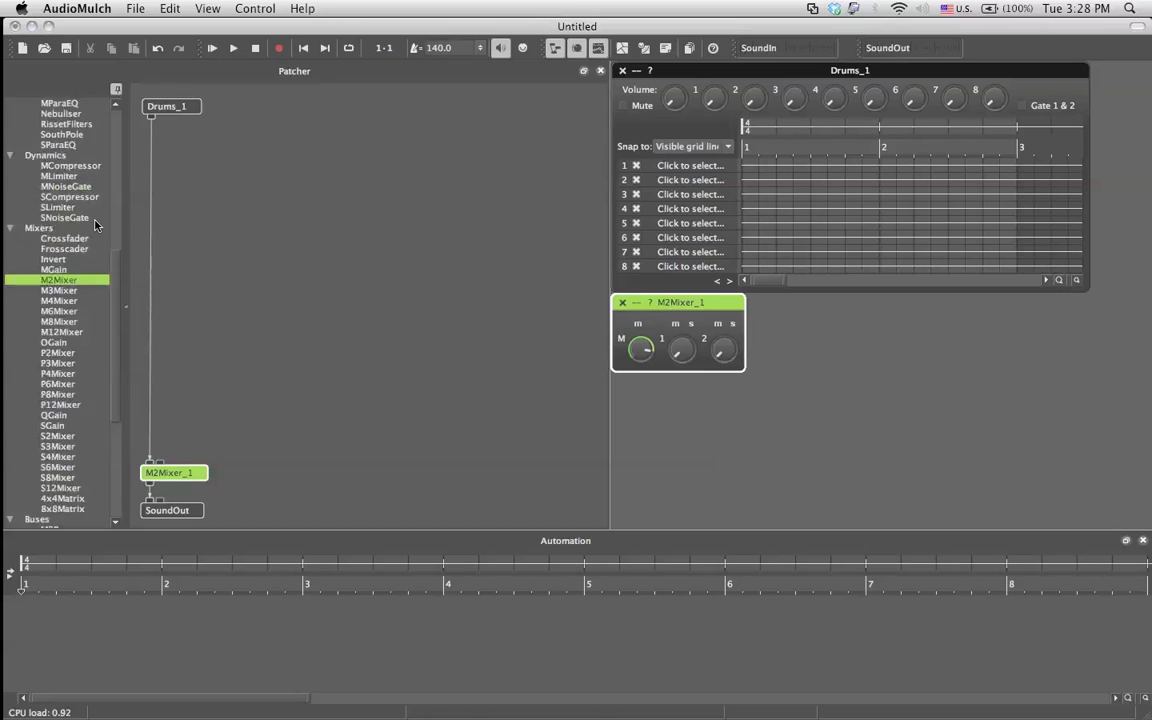
scroll(80, 278, "up", 4)
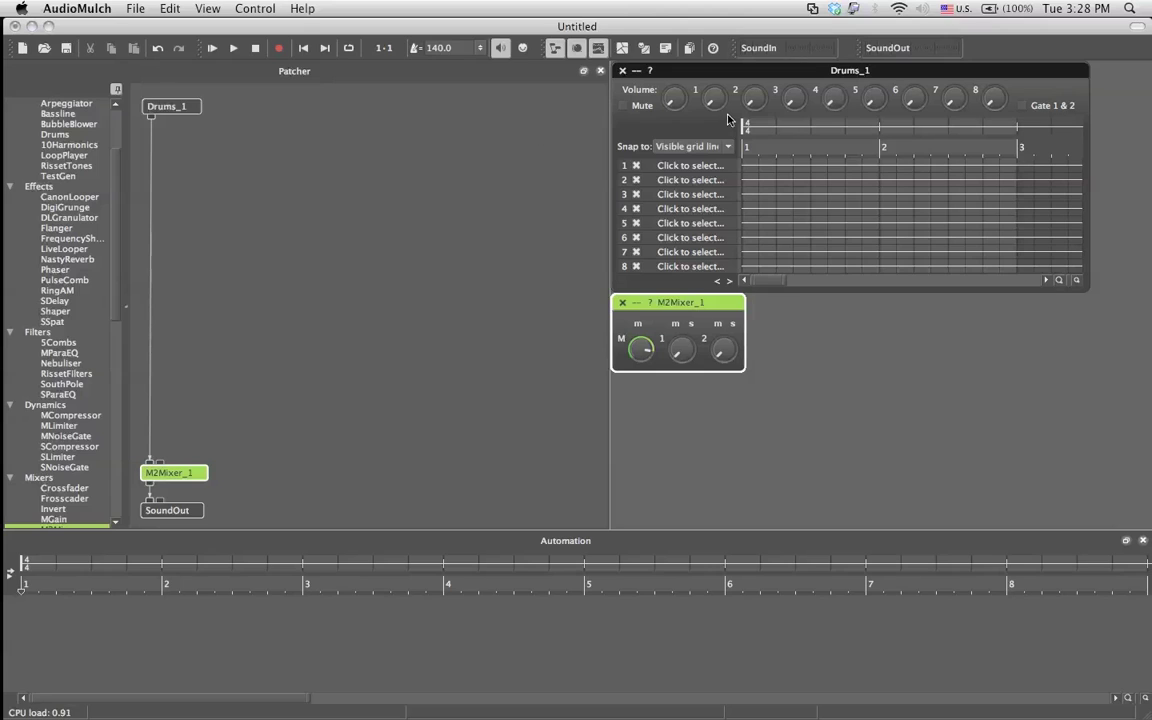
left_click(657, 74)
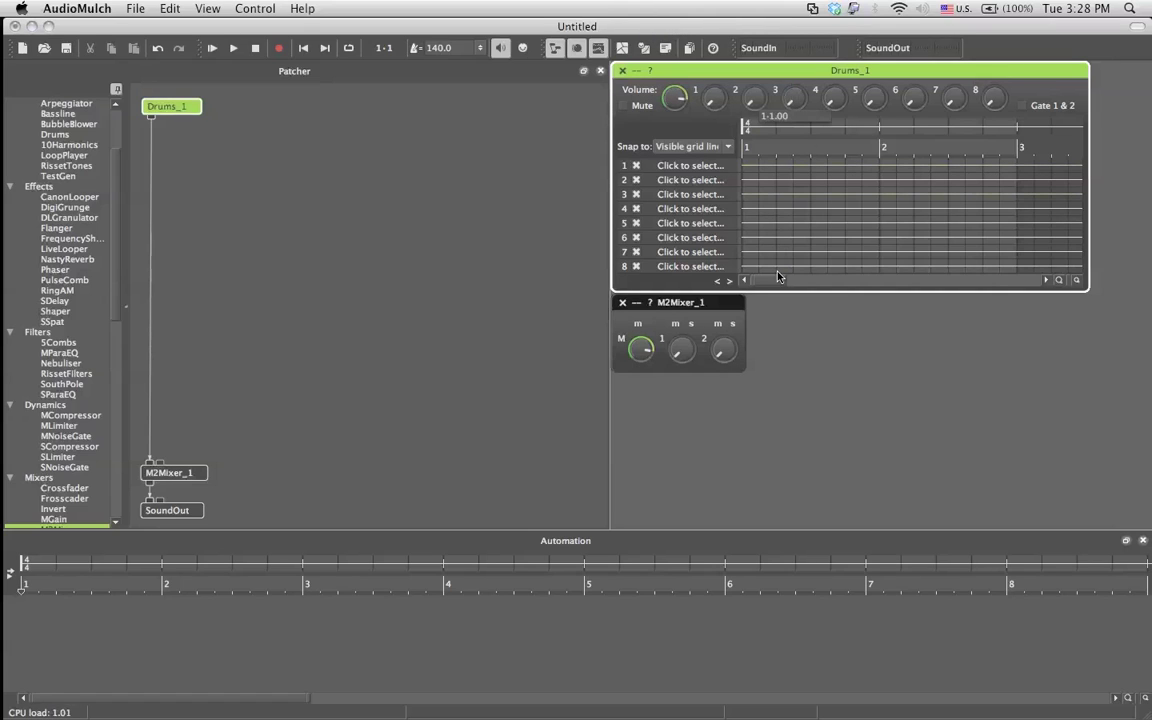
mouse_move(676, 352)
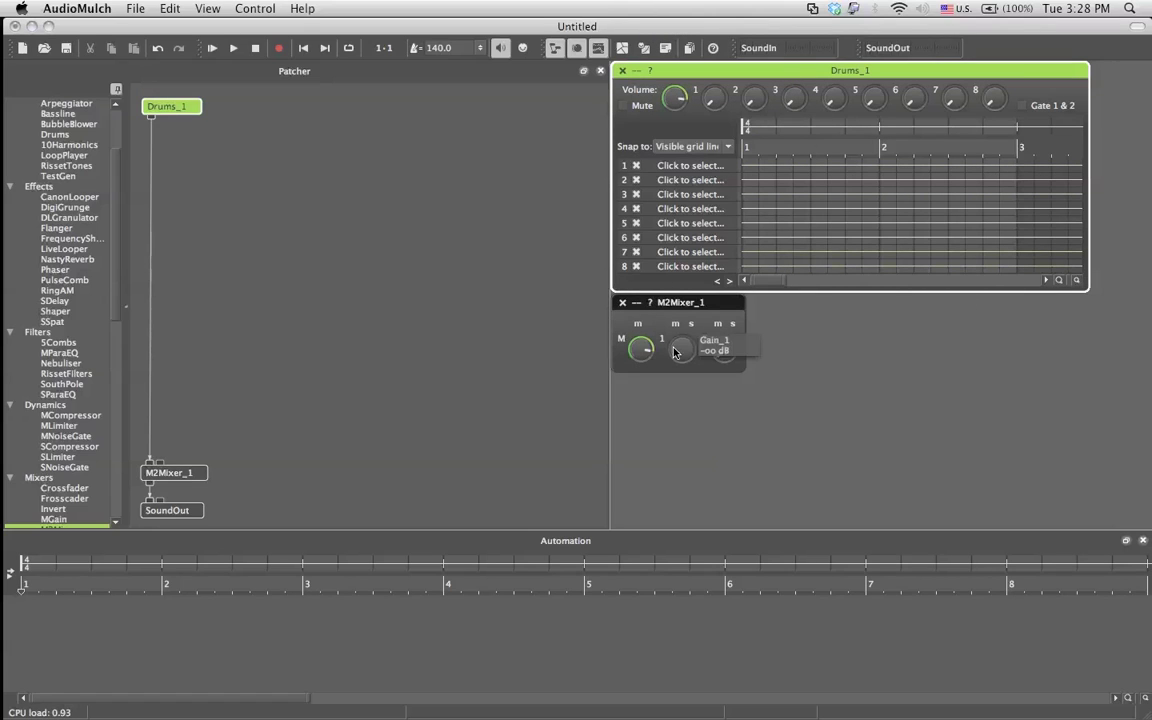
left_click_drag(679, 360, 680, 289)
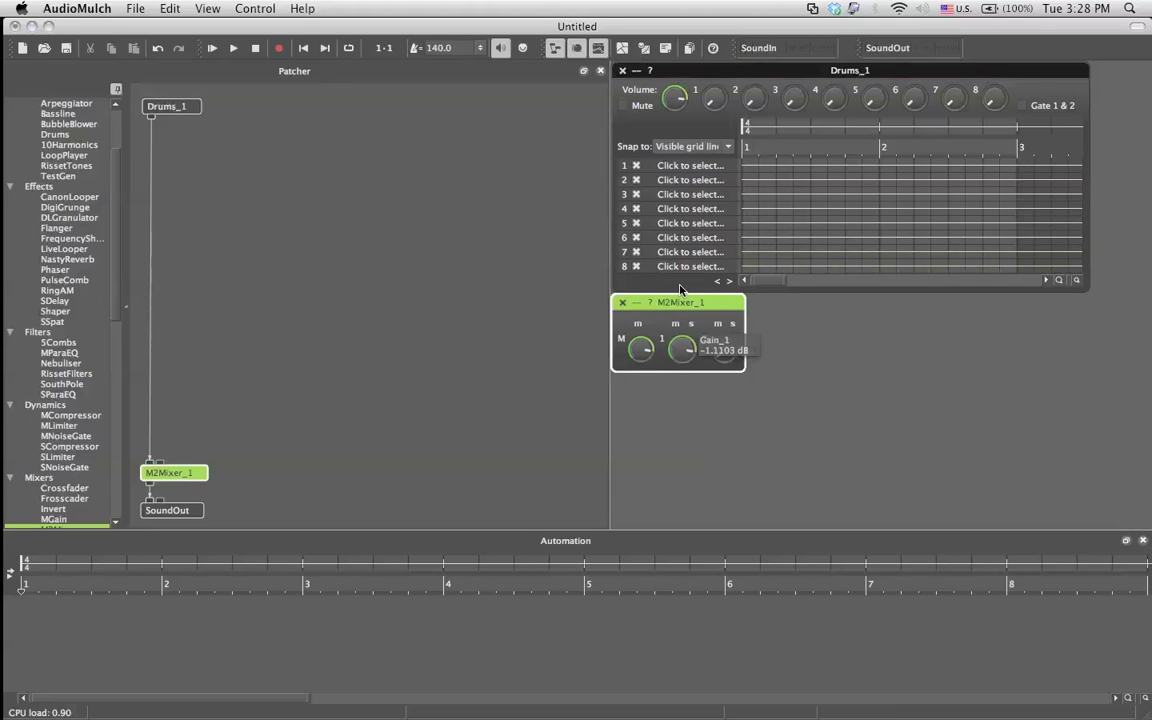
Step: Browse for the row 1 sample, previewing OLDSKOOL-005, -002 and -004.wav
left_click(690, 166)
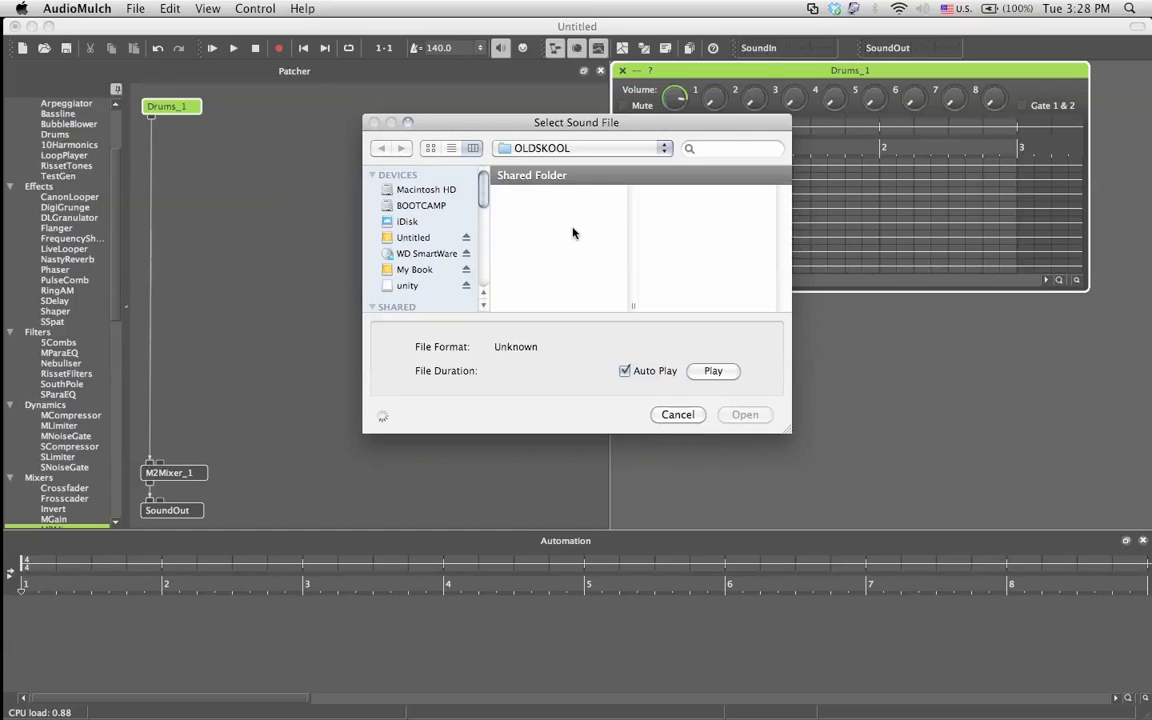
scroll(557, 260, "down", 2)
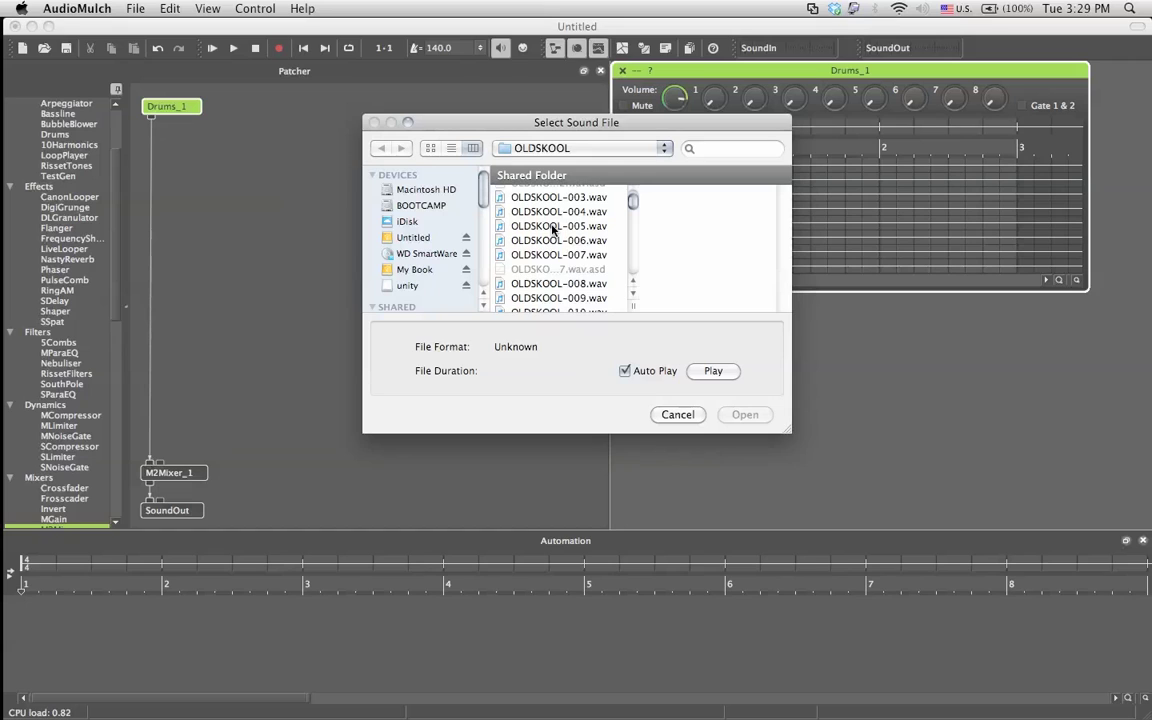
left_click(553, 227)
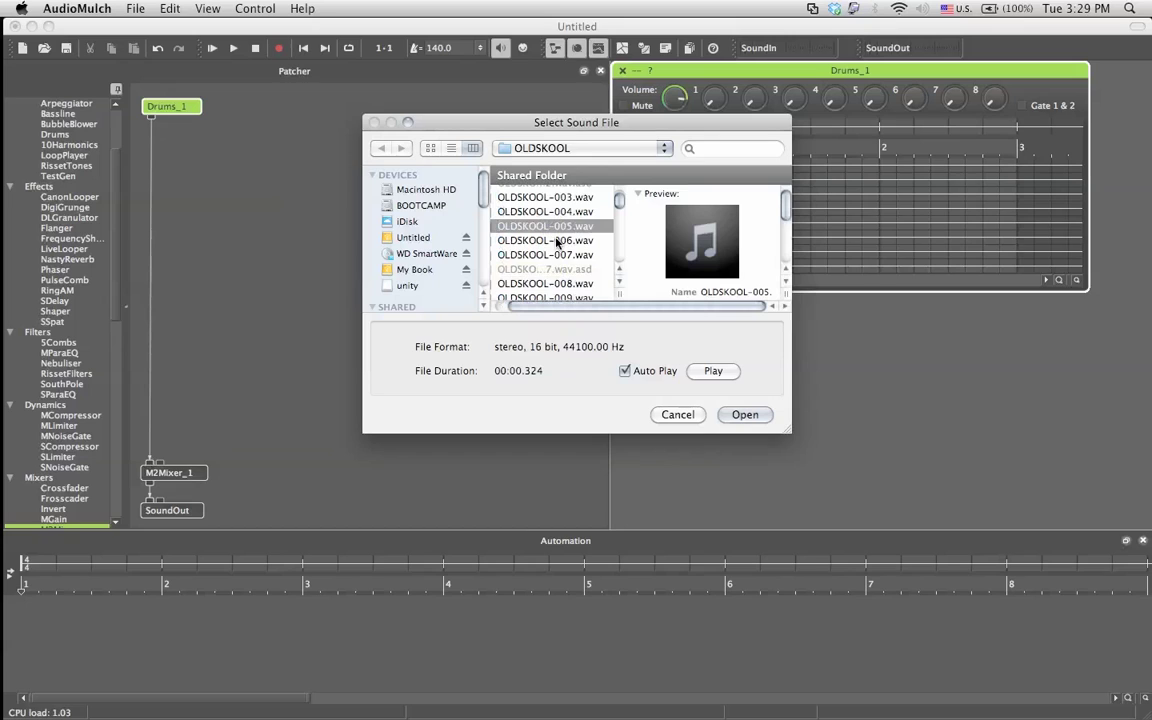
scroll(540, 232, "up", 2)
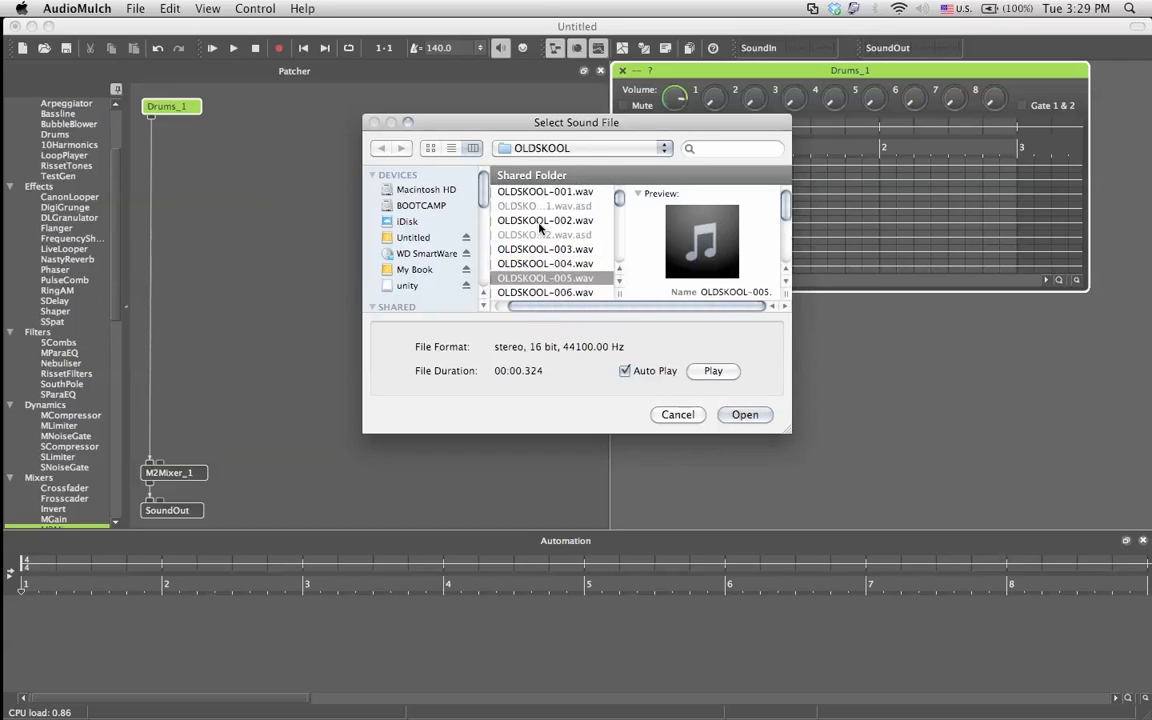
left_click(540, 224)
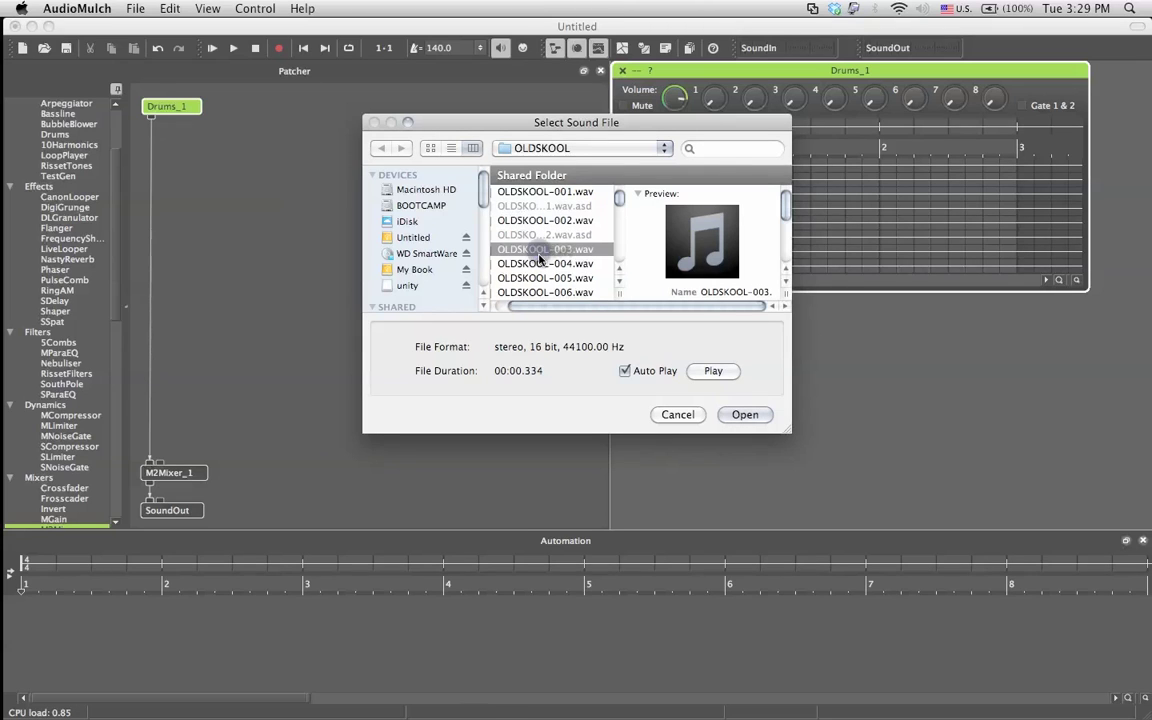
left_click(540, 263)
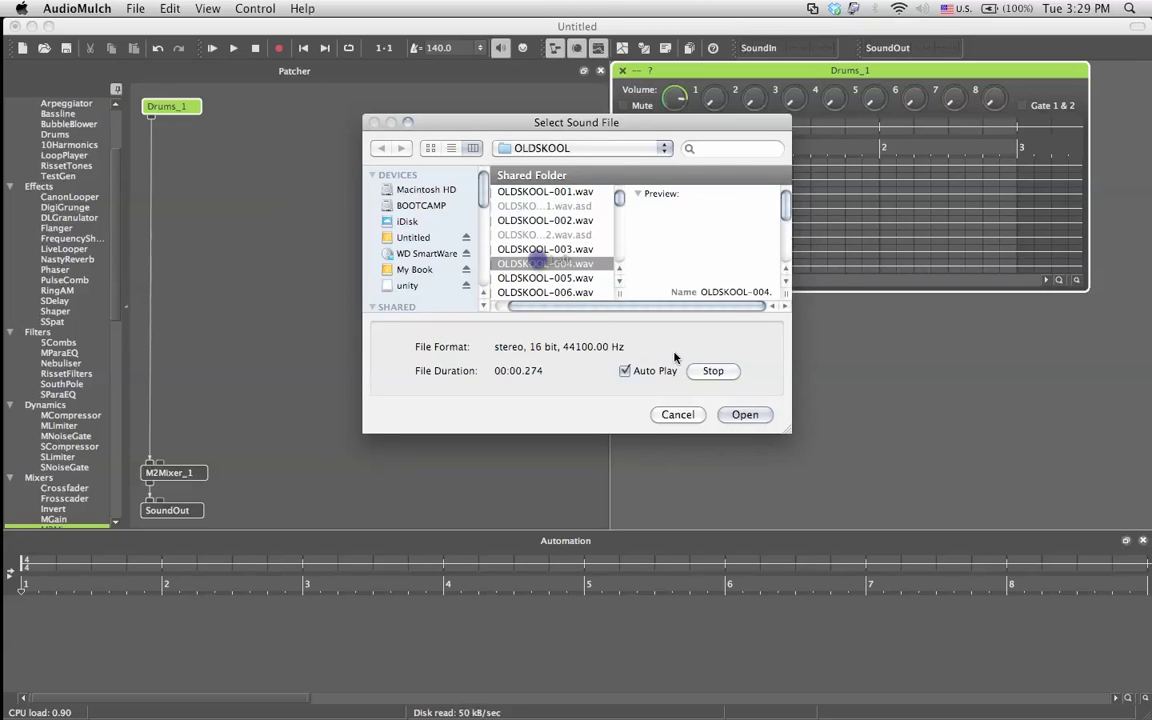
Step: Turn off auto-play, reselect OLDSKOOL-005.wav and load it into row 1
left_click(623, 371)
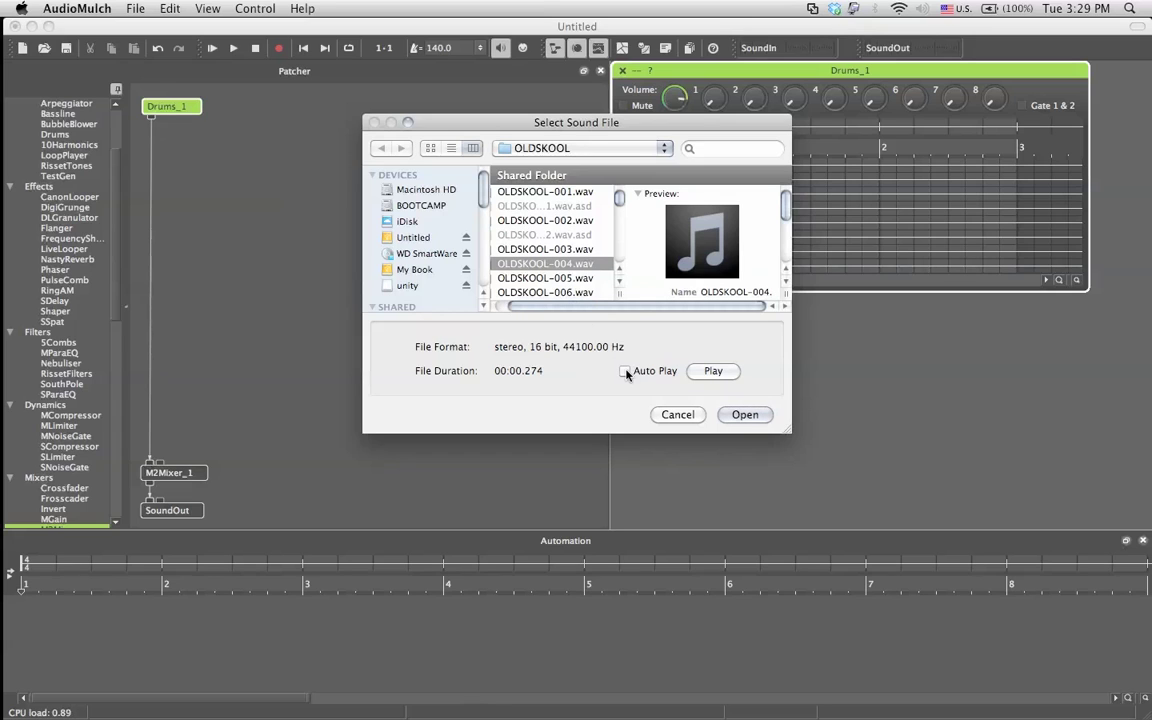
left_click(548, 278)
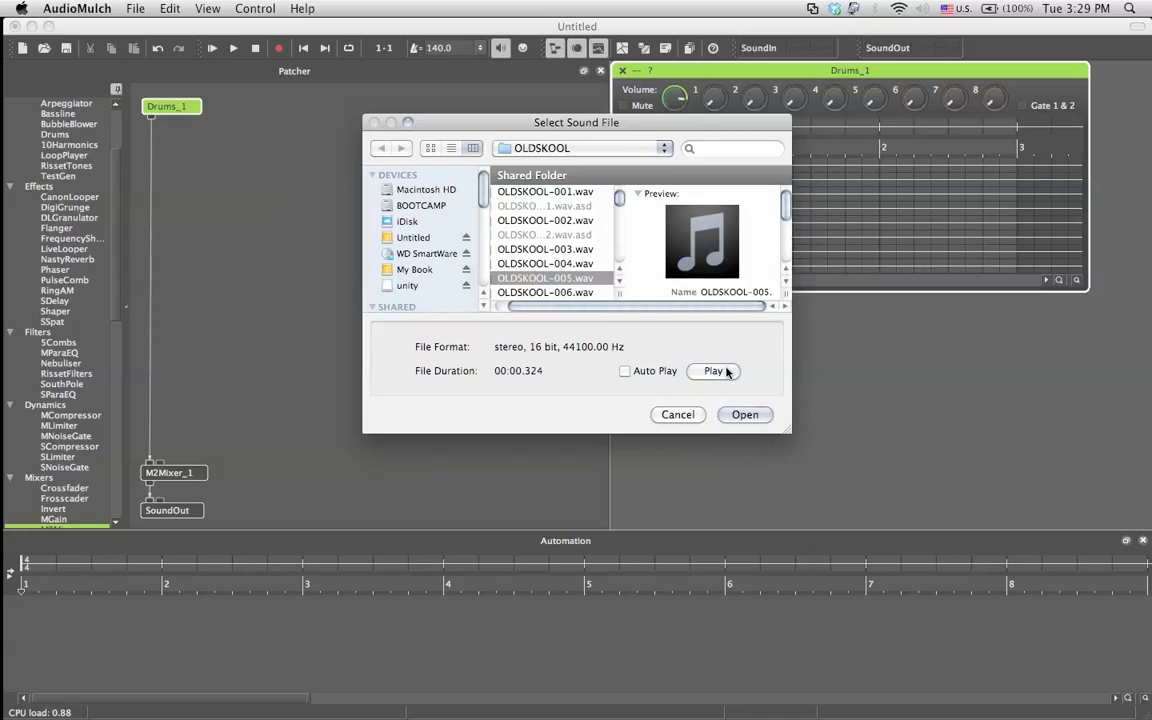
left_click(718, 370)
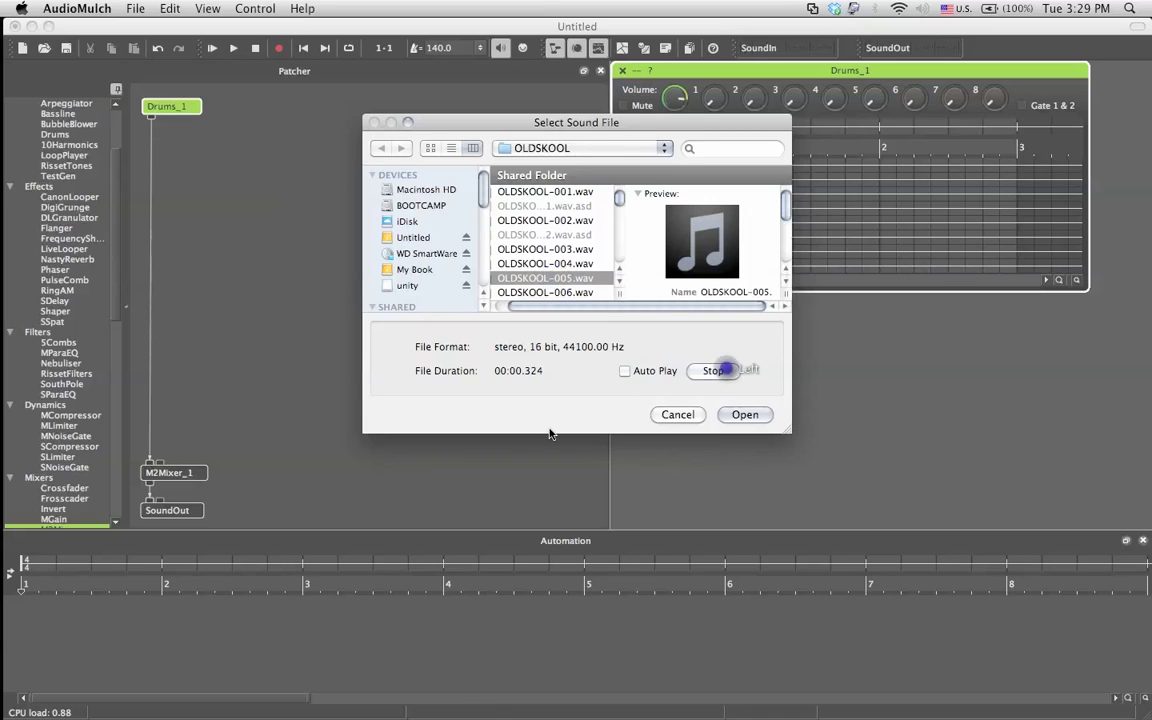
left_click(544, 284)
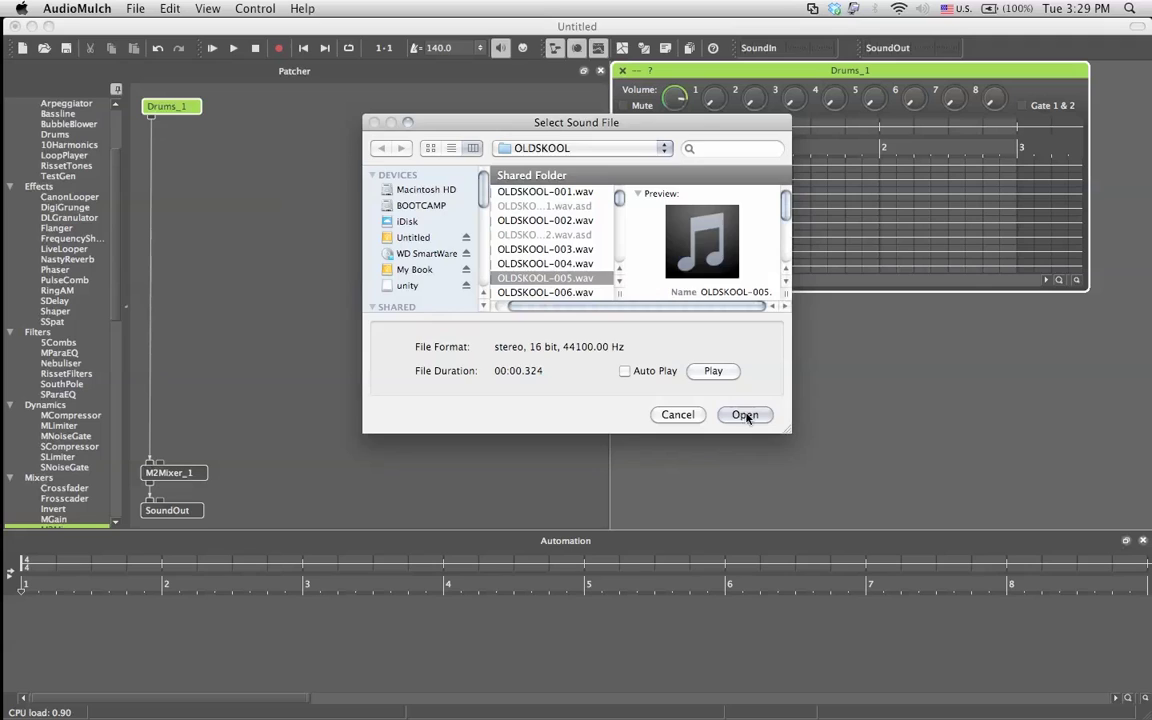
left_click(745, 414)
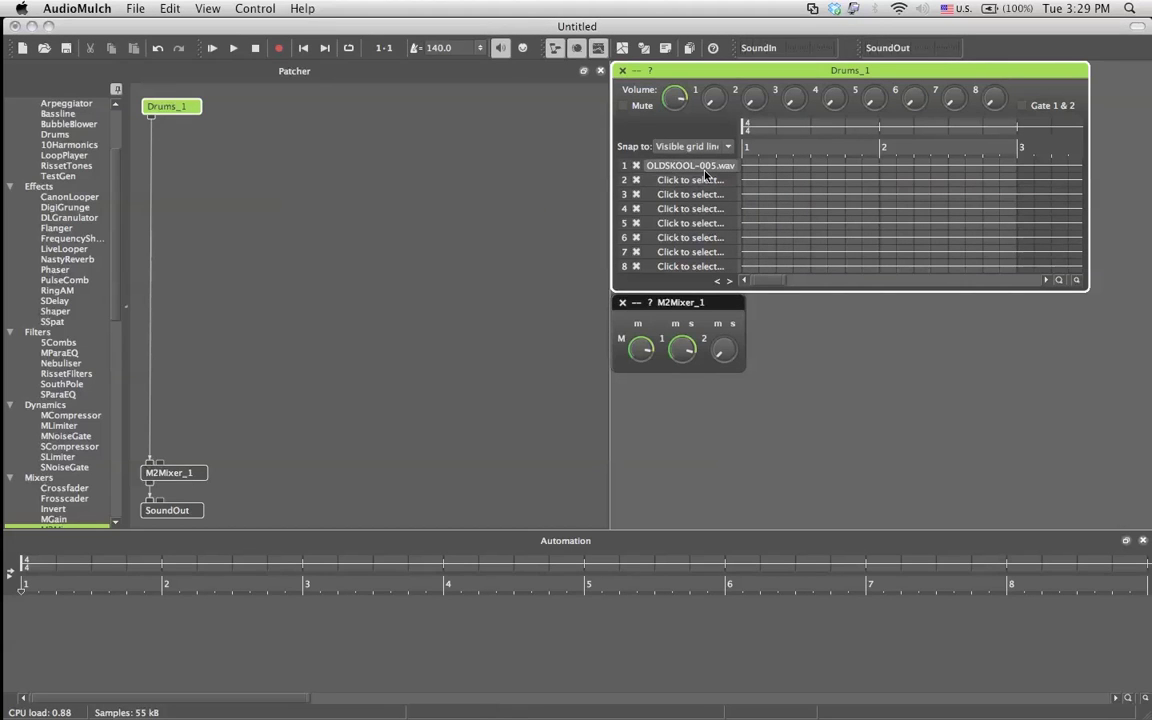
Step: Place three triggers along row 1 of the Drums_1 timeline and start playback
left_click(807, 169)
left_click(883, 168)
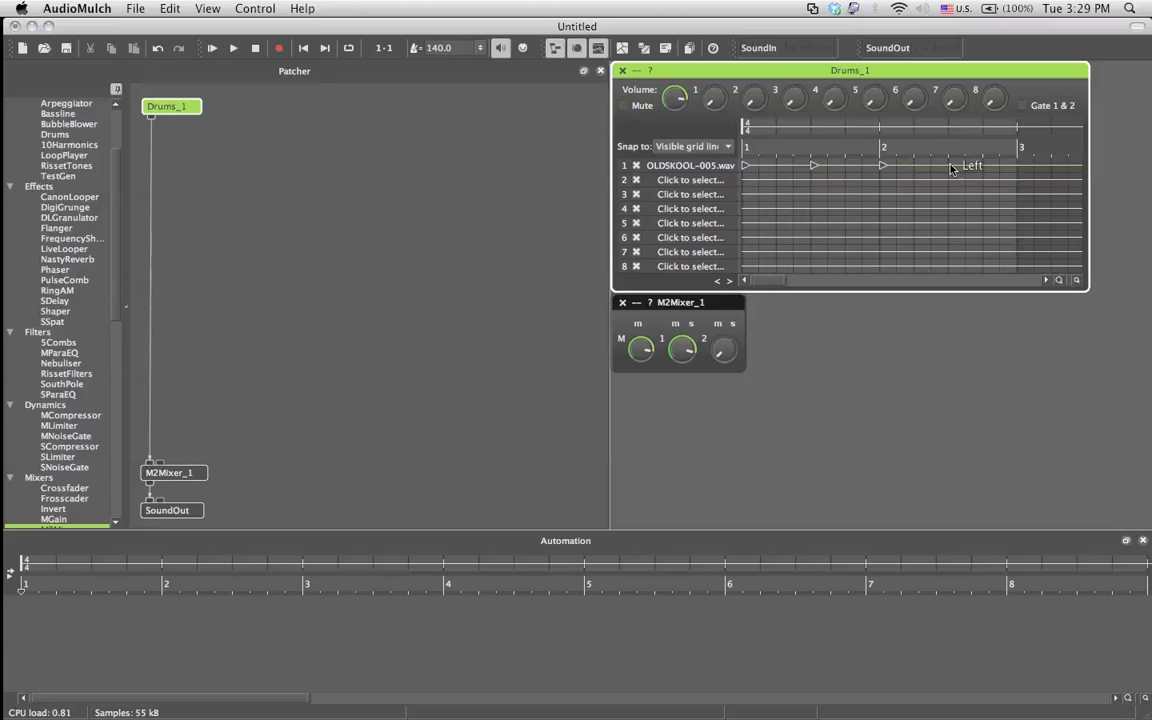
left_click(995, 182)
left_click(231, 48)
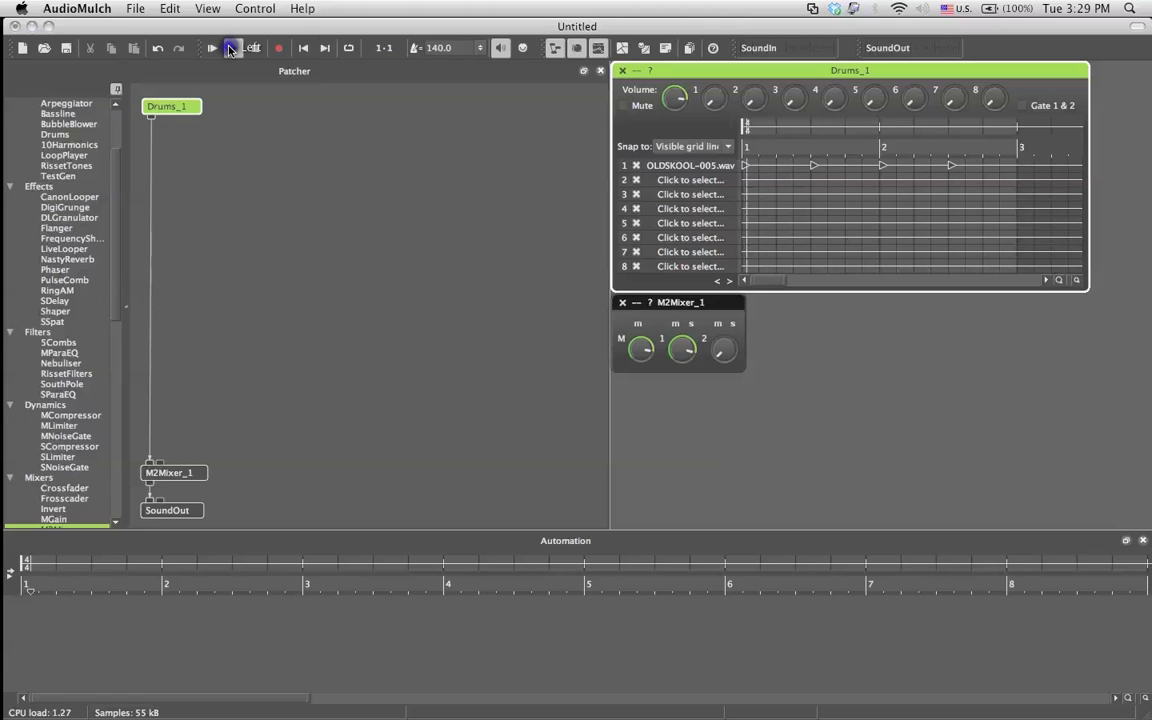
mouse_move(679, 110)
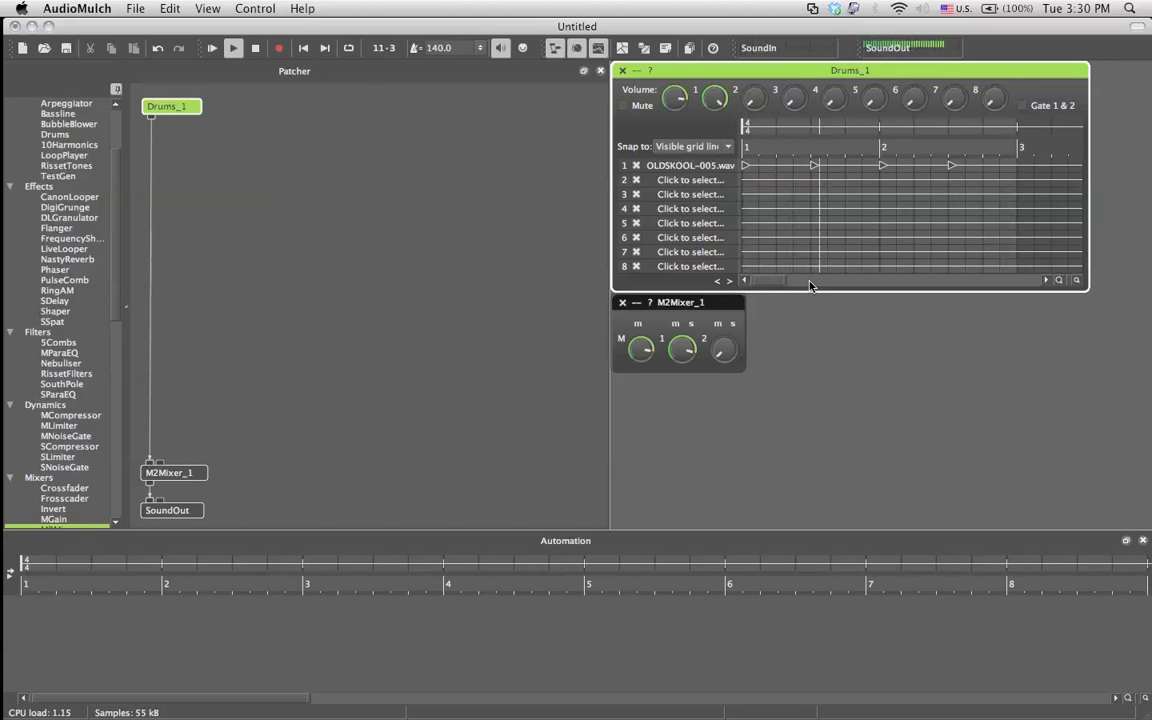
Step: Fill drum rows 2–4 with OLDSKOOL-033.wav, OLDSKOOL-016.wav and OLDSKOOL-045.wav
left_click(705, 187)
scroll(580, 250, "down", 10)
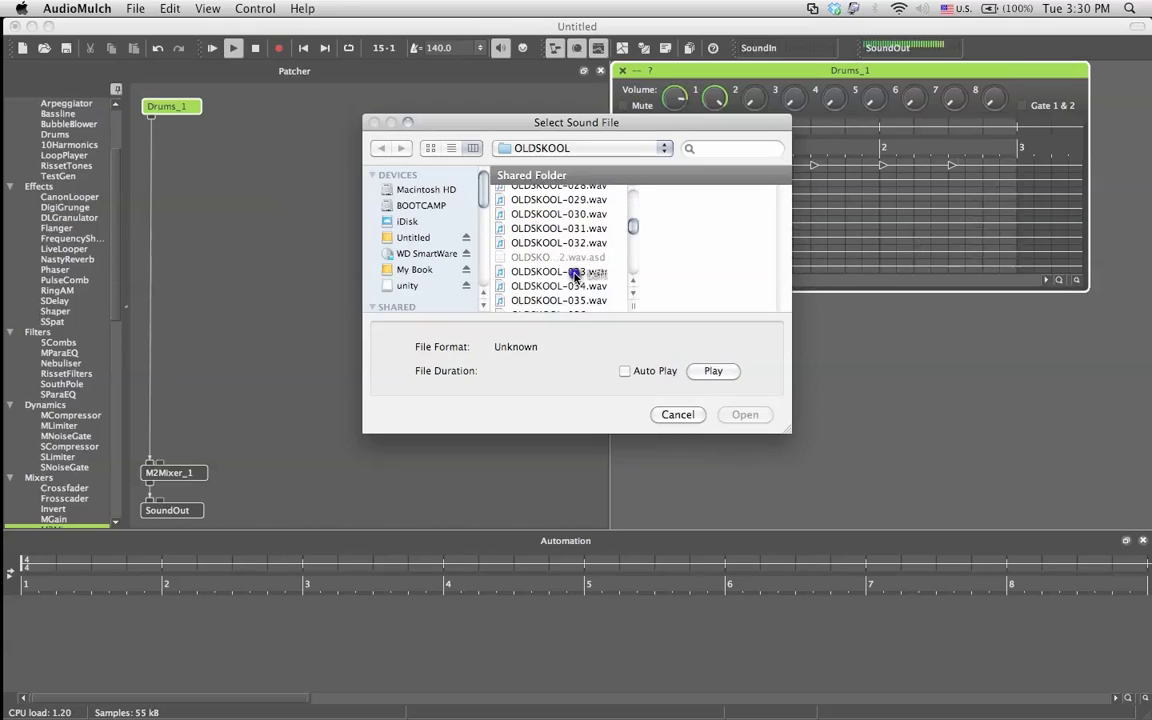
double_click(574, 275)
left_click(708, 196)
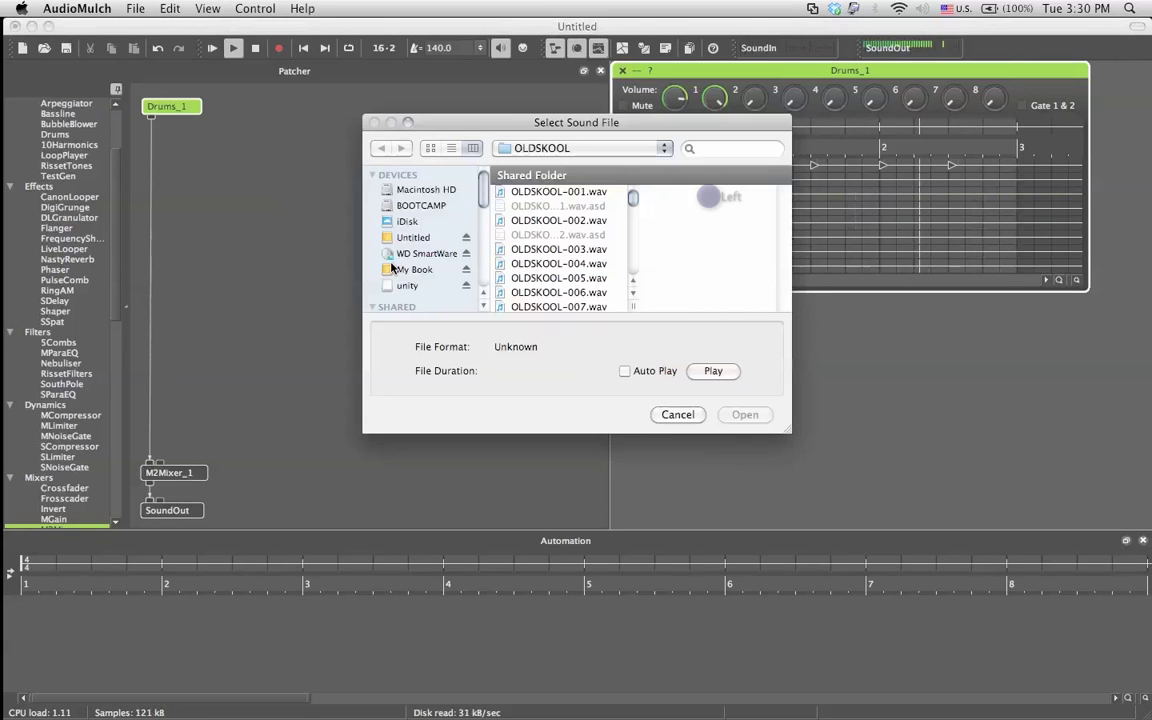
scroll(573, 251, "down", 5)
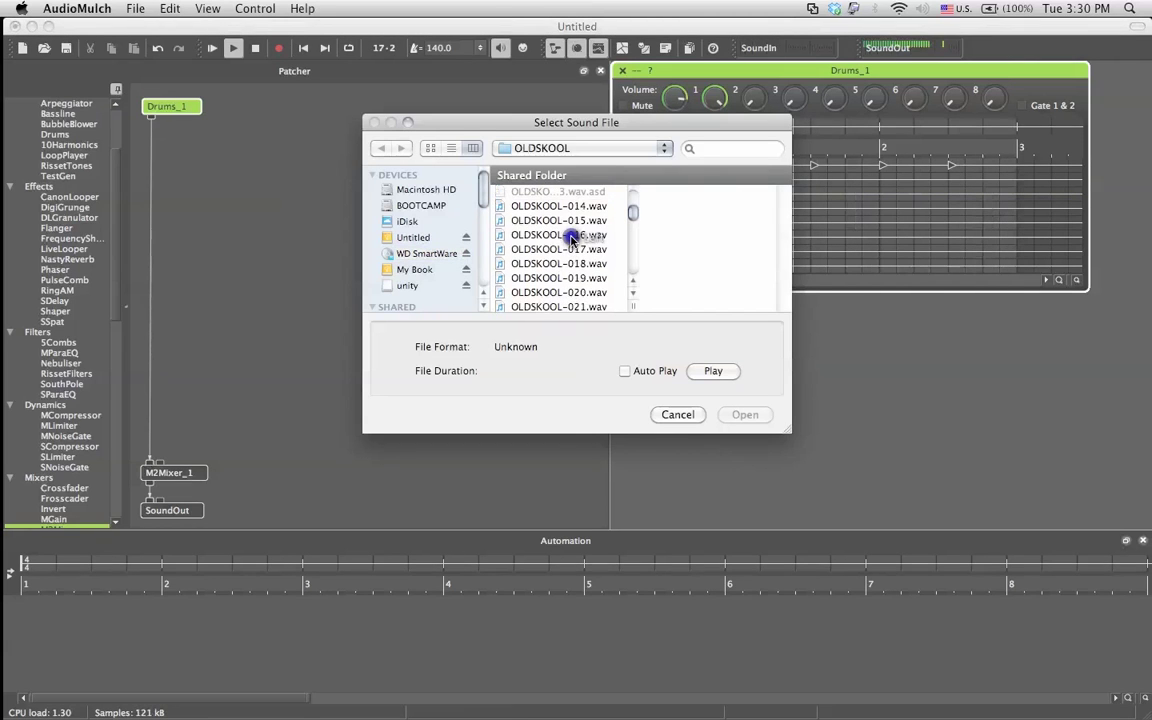
double_click(572, 236)
left_click(700, 213)
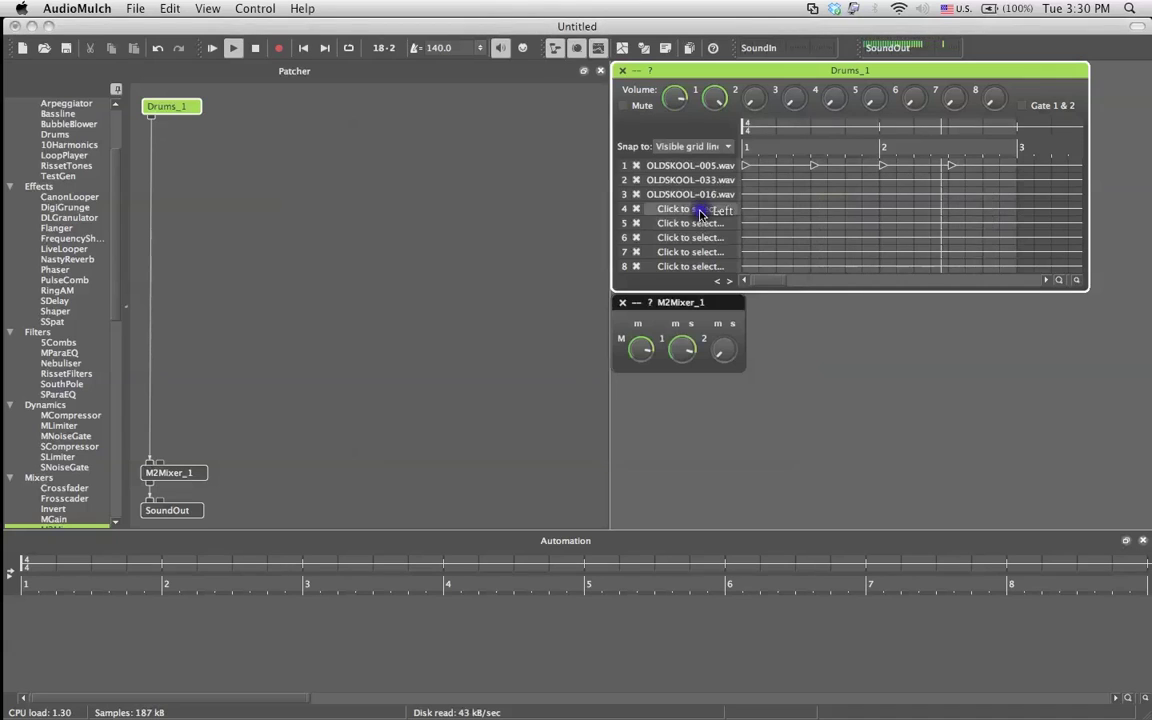
scroll(514, 262, "down", 15)
left_click(532, 291)
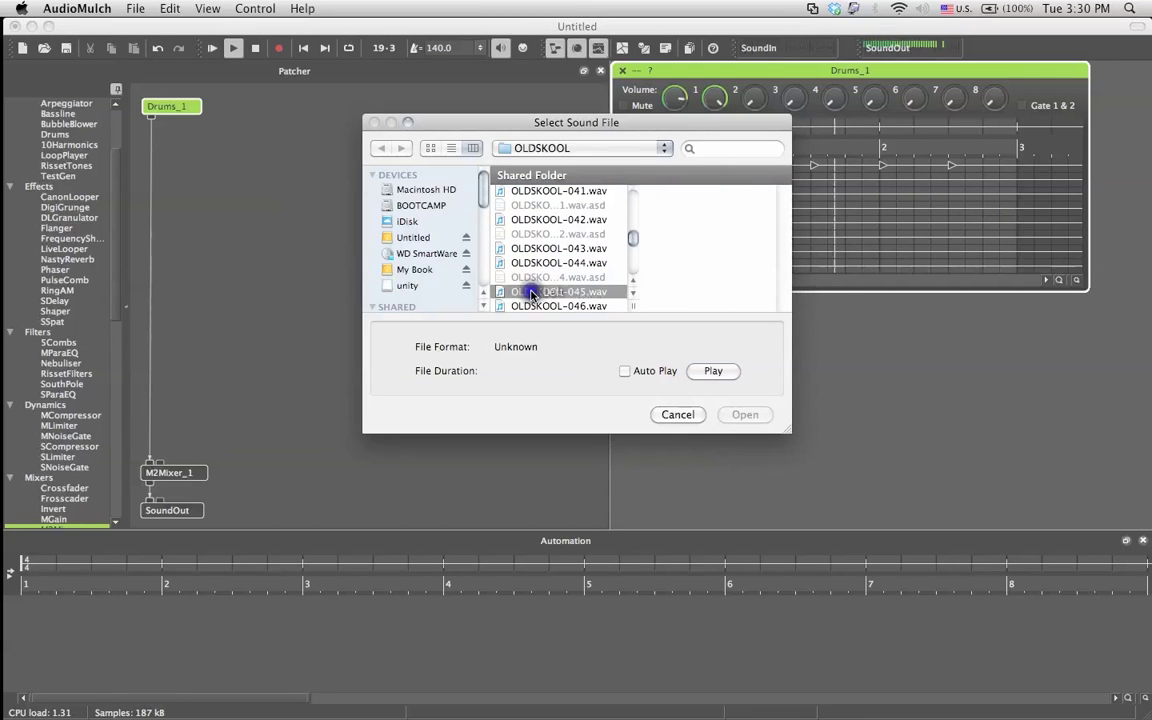
double_click(532, 291)
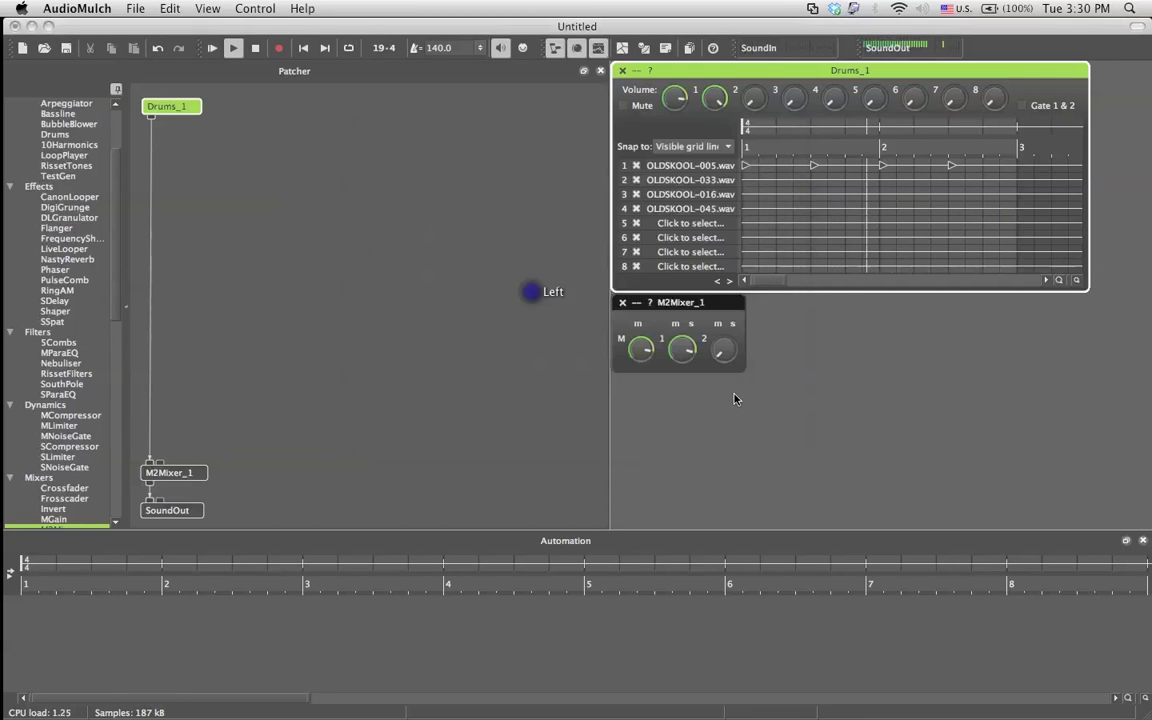
Step: Place three triggers on the OLDSKOOL-033 row and five across the OLDSKOOL-016 row
left_click(776, 180)
left_click(846, 180)
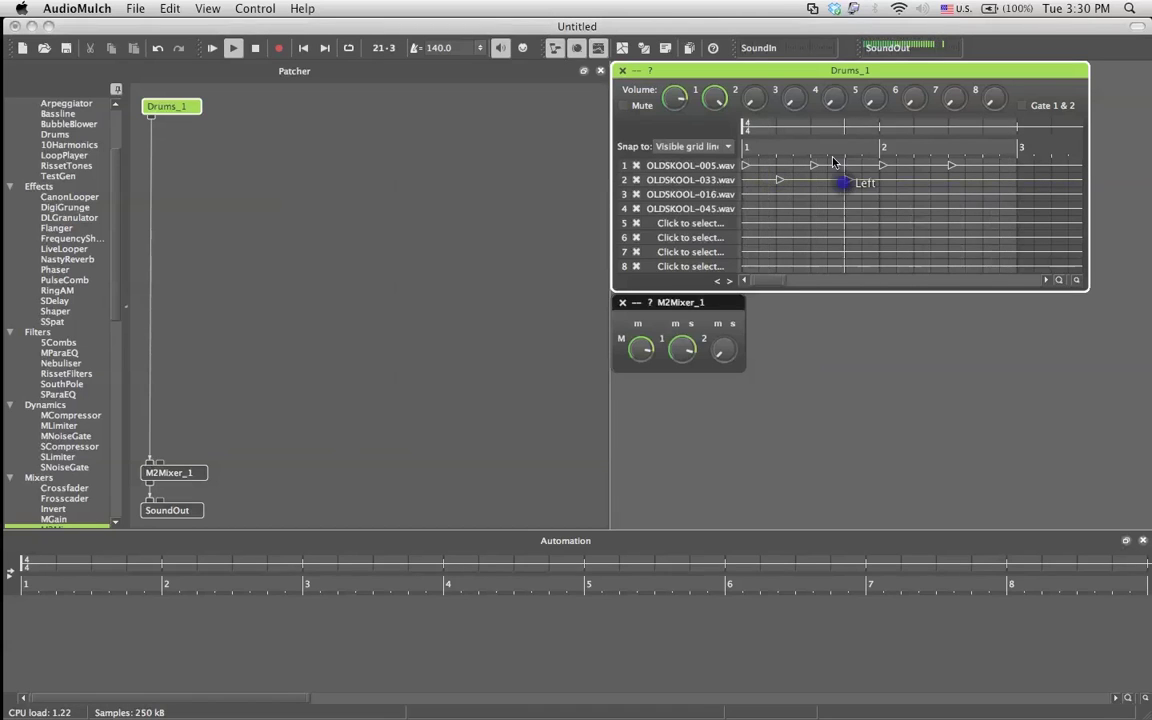
left_click(920, 181)
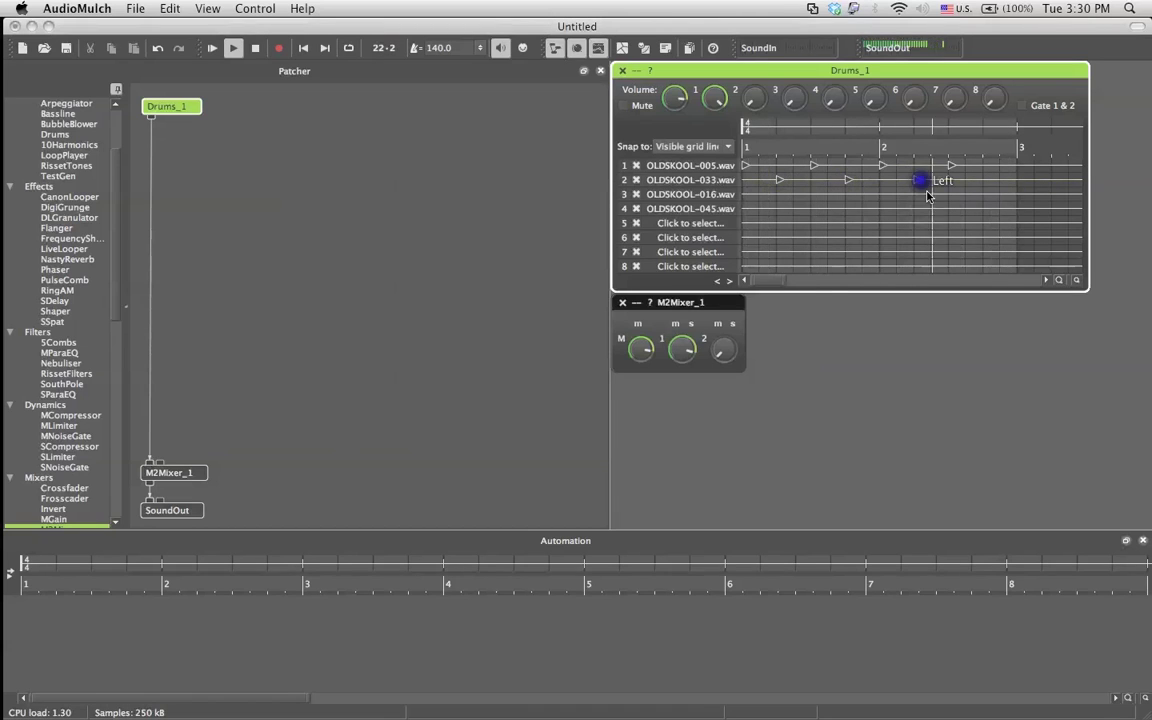
left_click(863, 196)
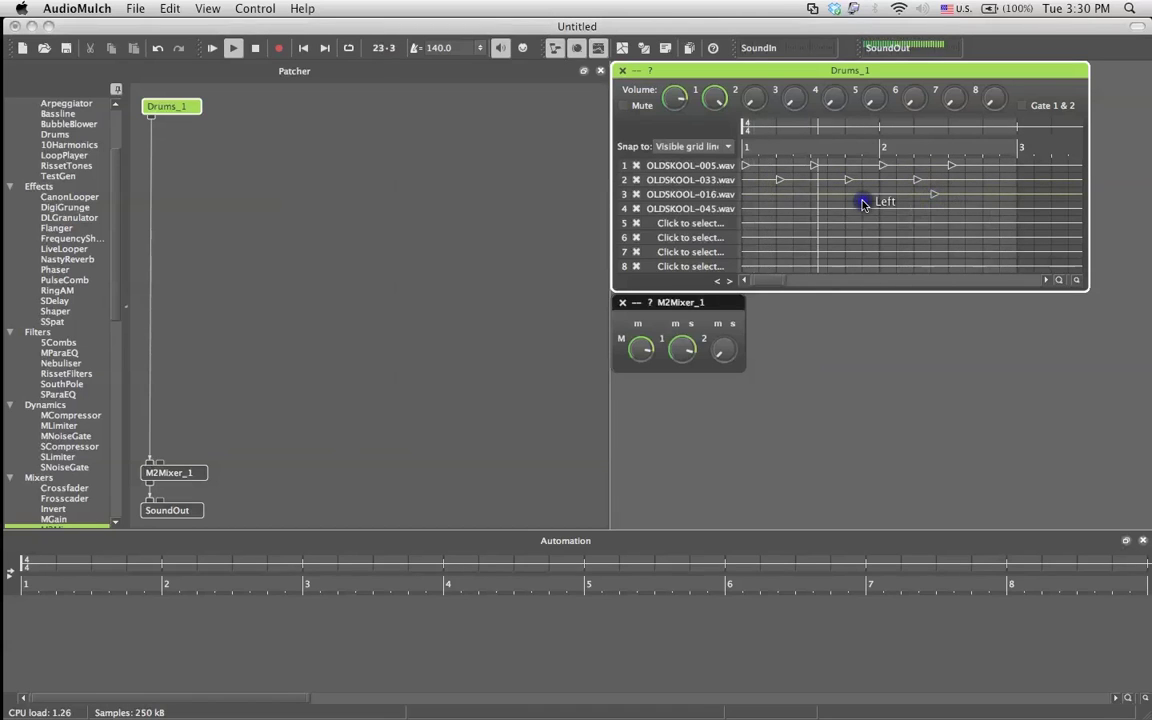
left_click(748, 196)
left_click(984, 195)
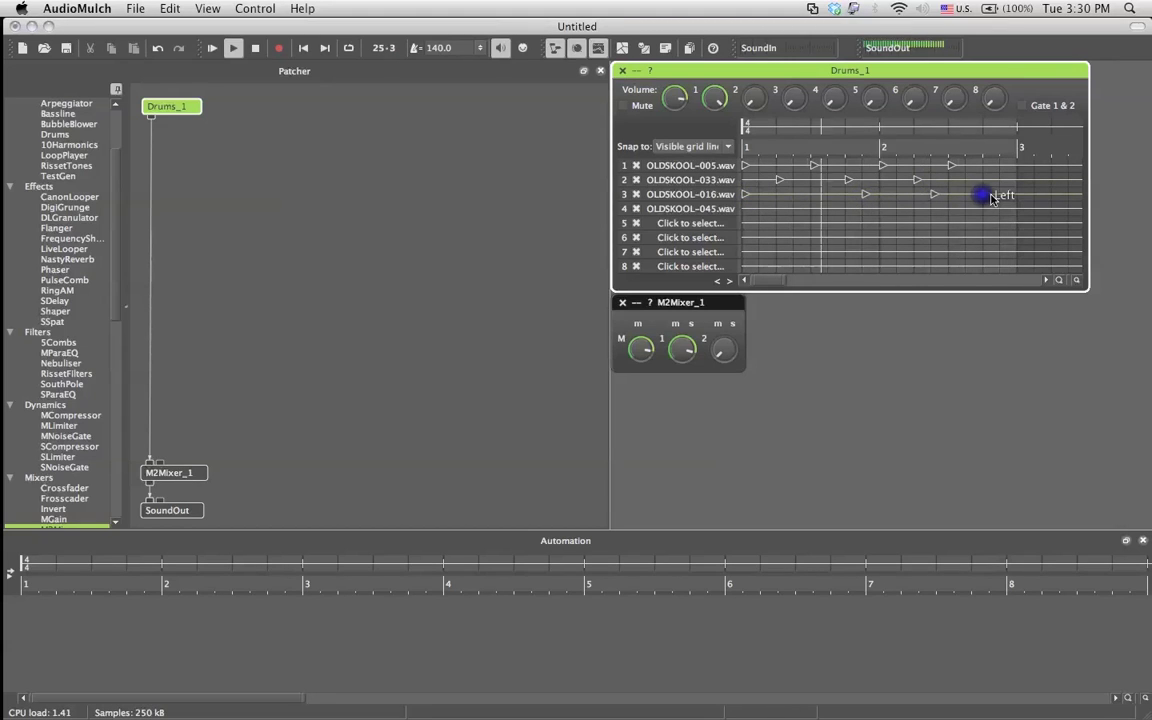
left_click(1003, 195)
left_click(1015, 195)
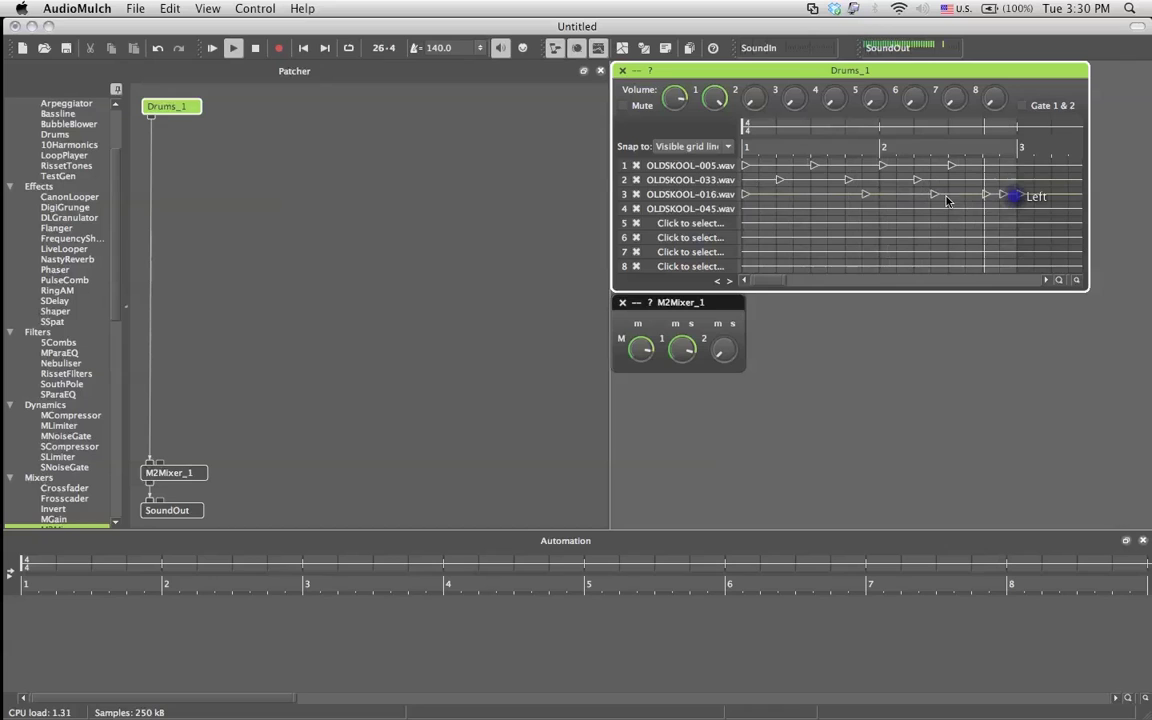
Step: Raise drum channel 3's volume and move the late OLDSKOOL-016 triggers onto the OLDSKOOL-033 row
mouse_move(762, 97)
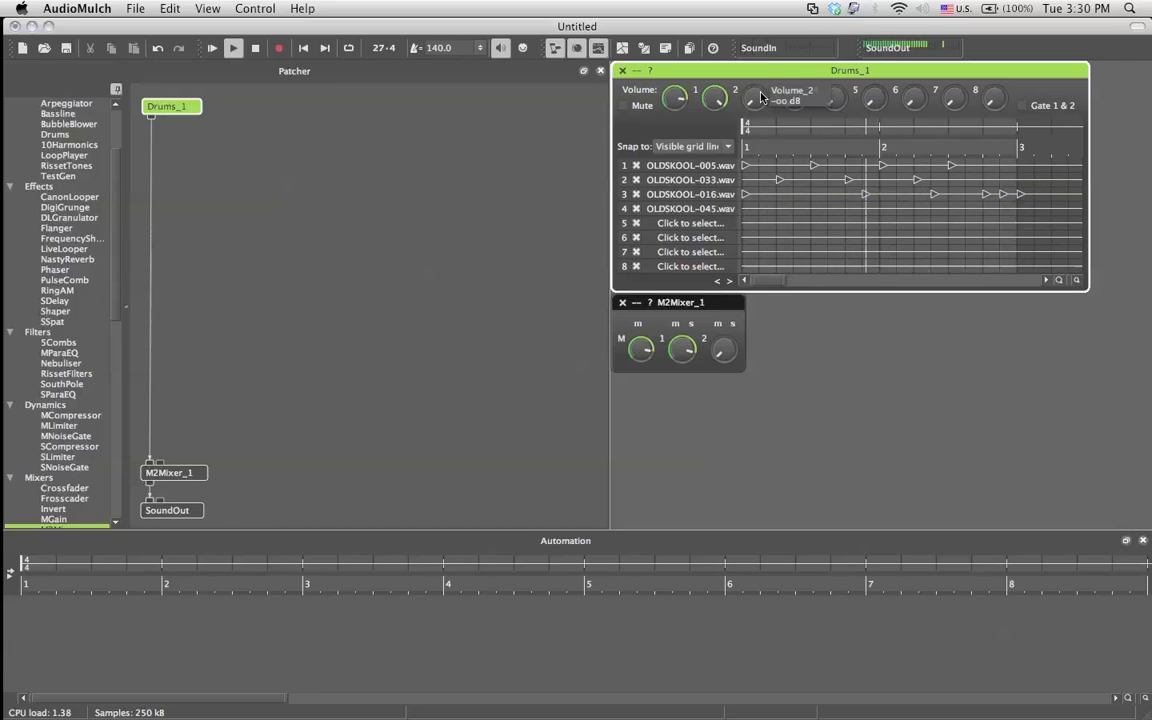
left_click_drag(762, 97, 790, 72)
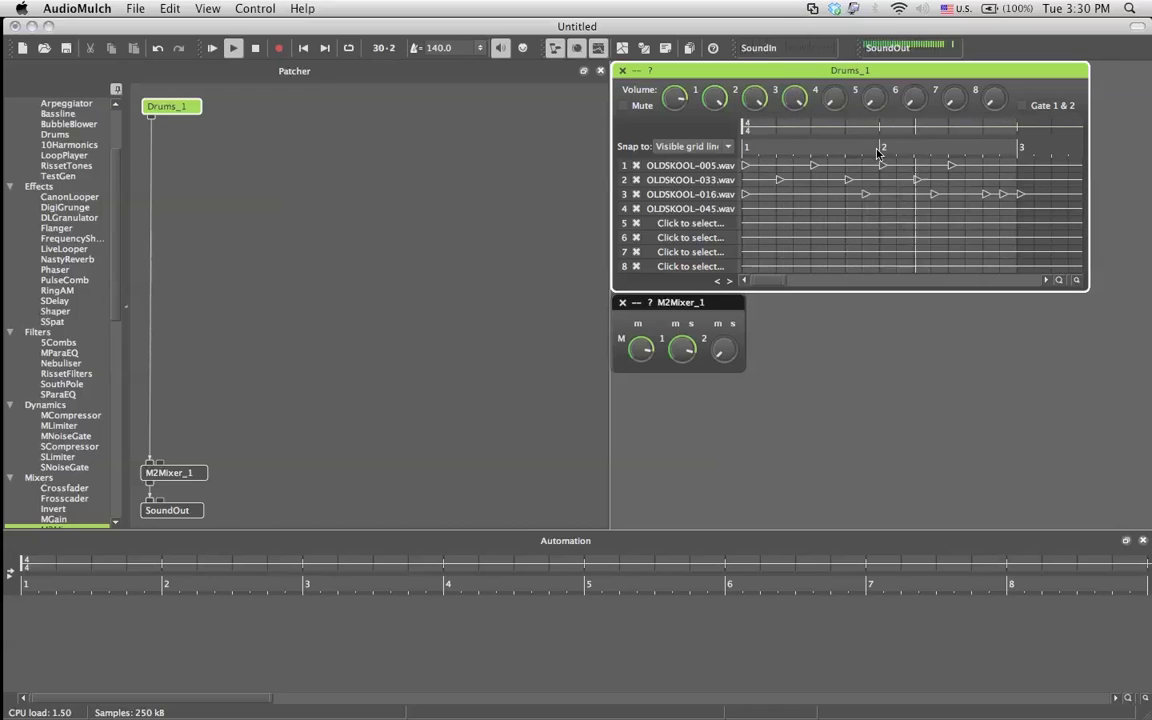
left_click(985, 194)
left_click(1002, 194)
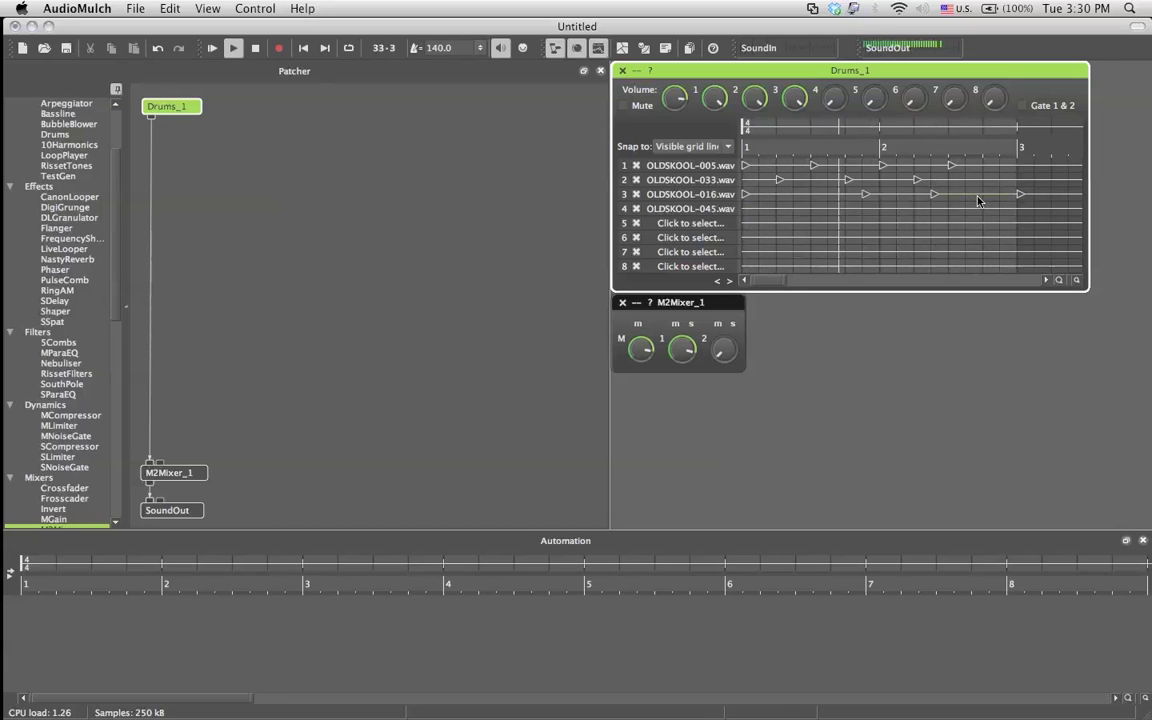
left_click(985, 180)
left_click(1002, 180)
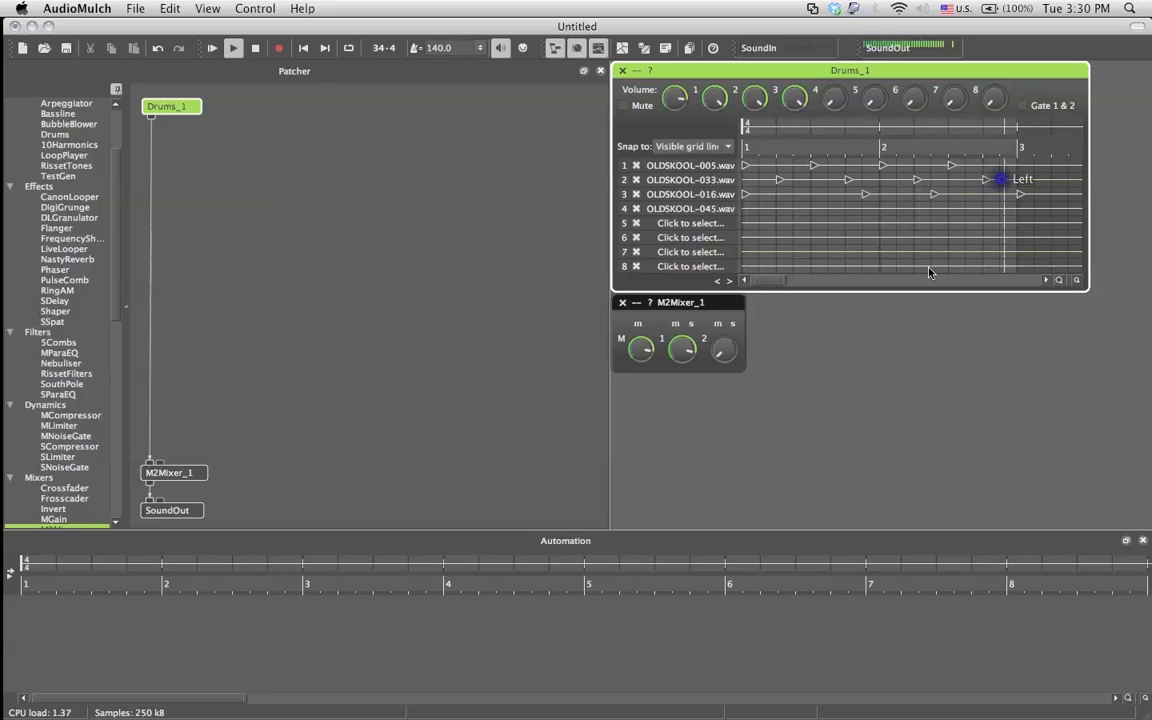
left_click(865, 194)
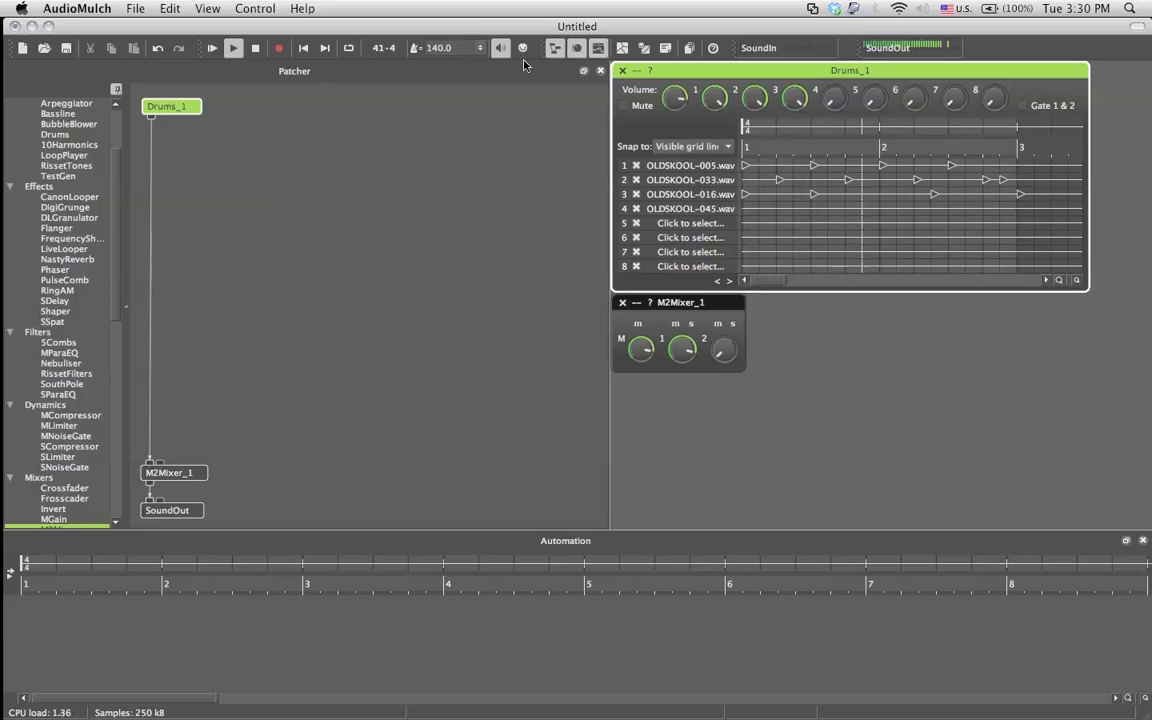
Step: Set the tempo to 203 BPM, then bring it down to 58.0 BPM
left_click(483, 50)
type("203")
key("Return")
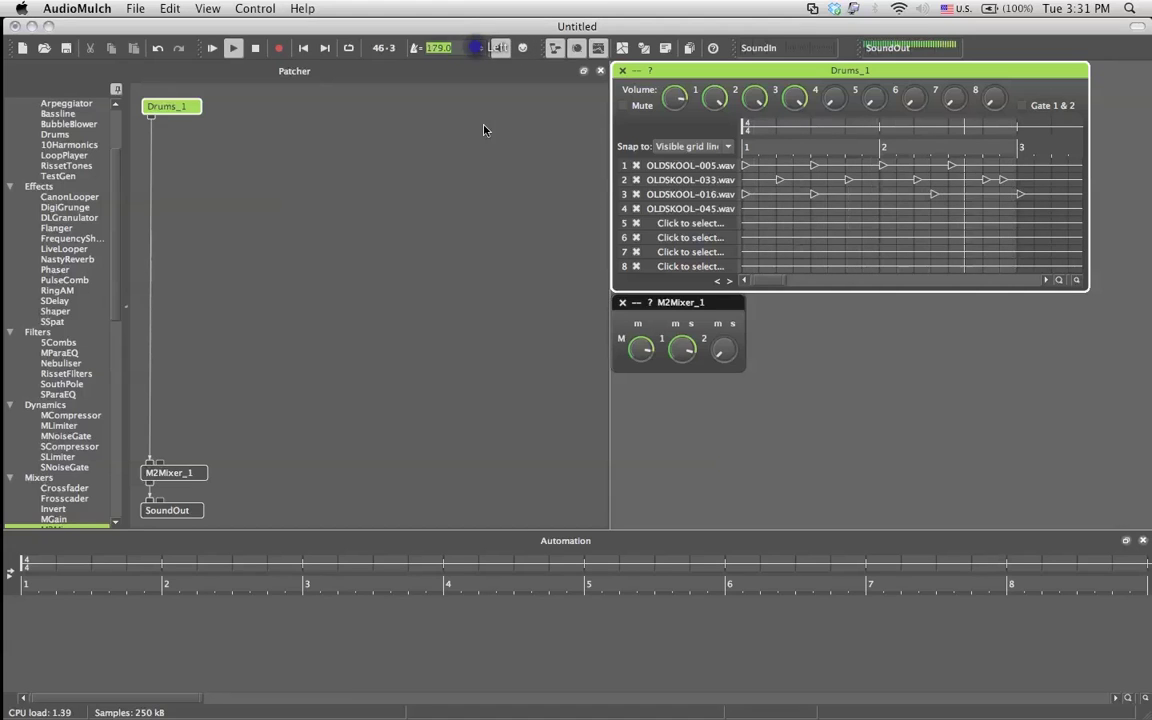
left_click(492, 424)
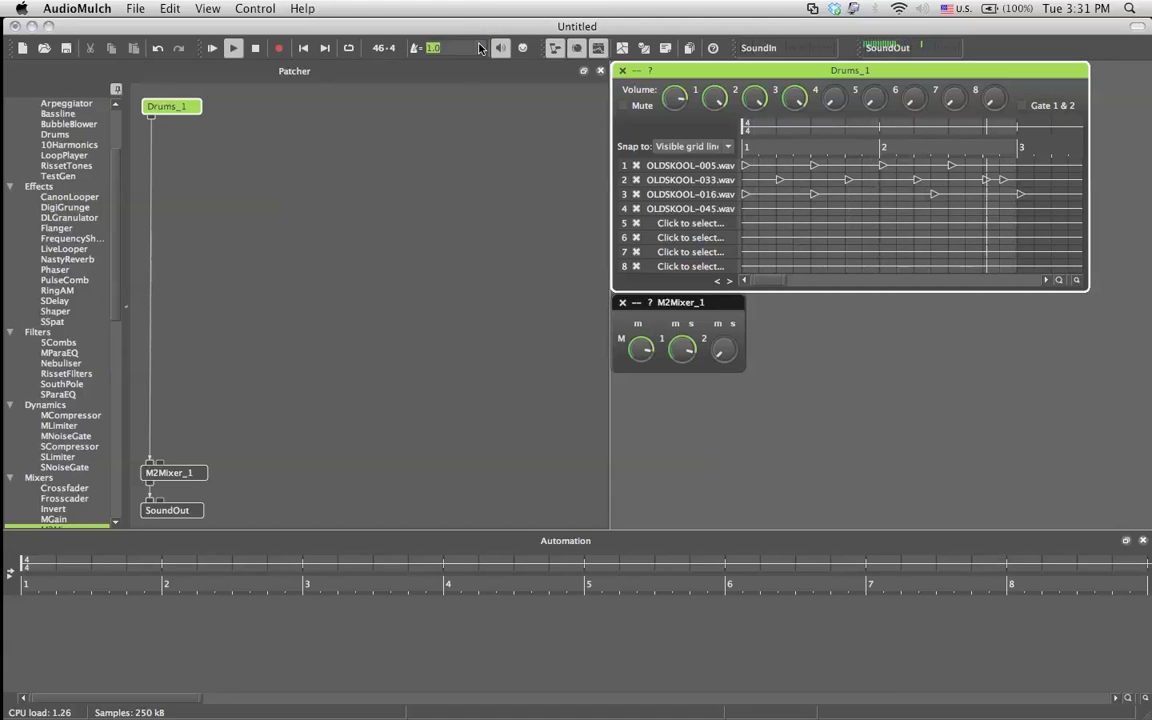
left_click_drag(478, 30, 430, 2)
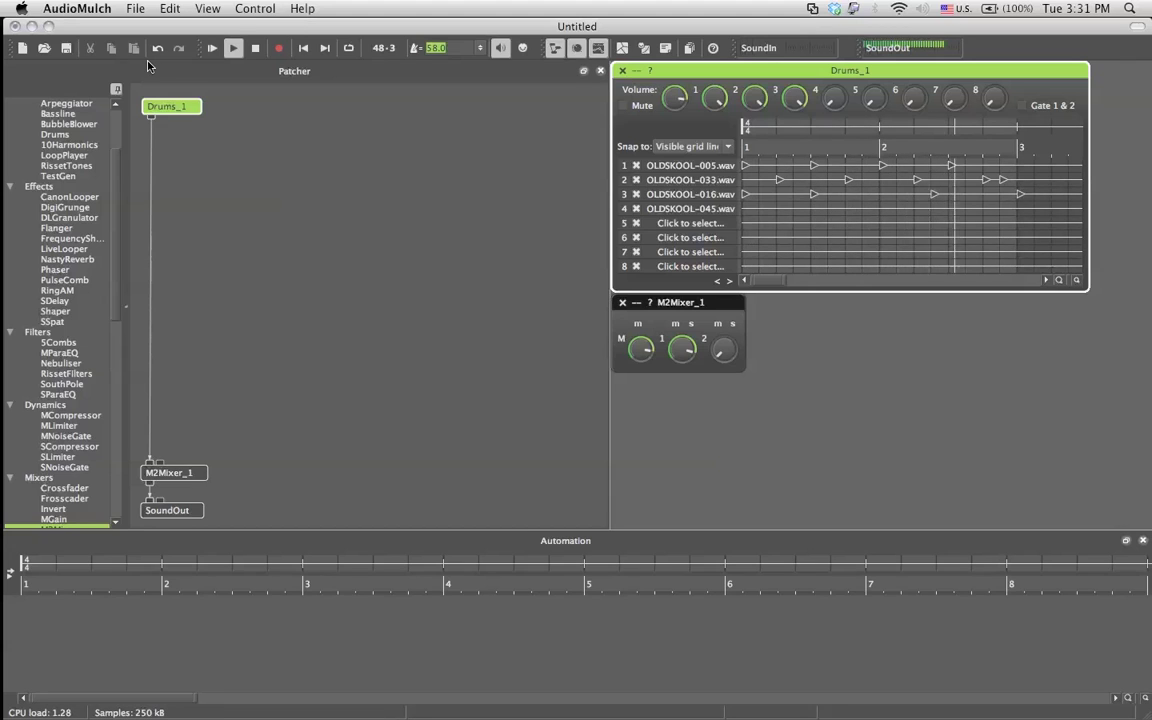
left_click(255, 47)
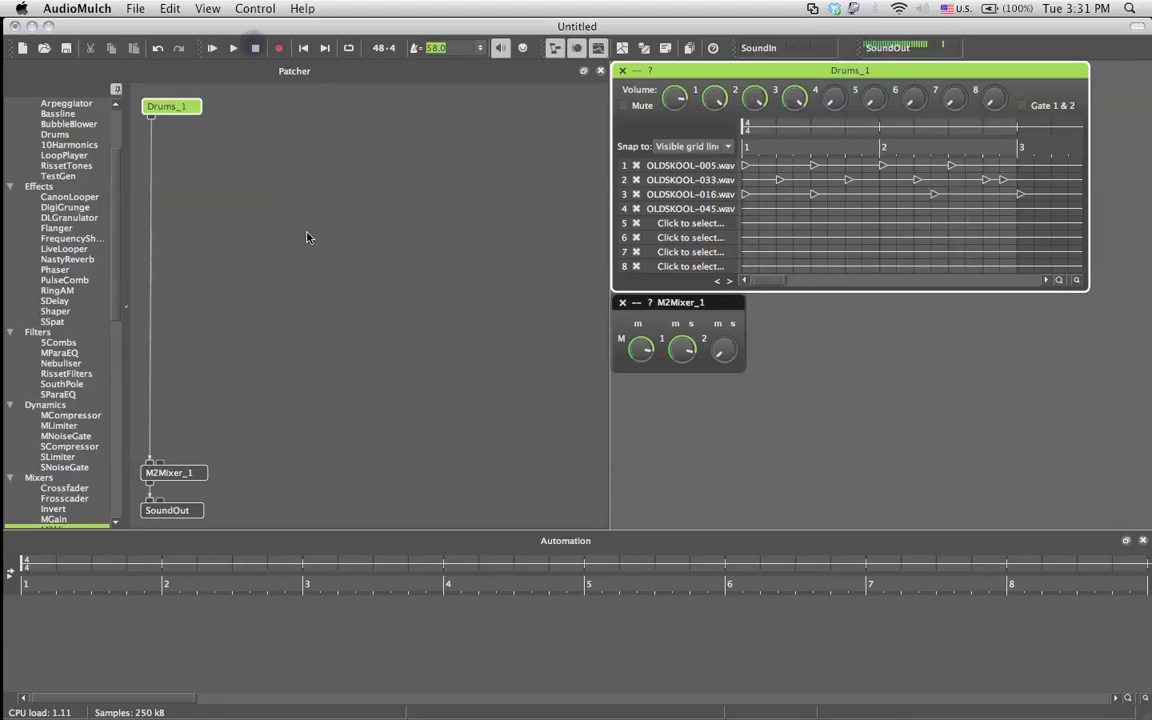